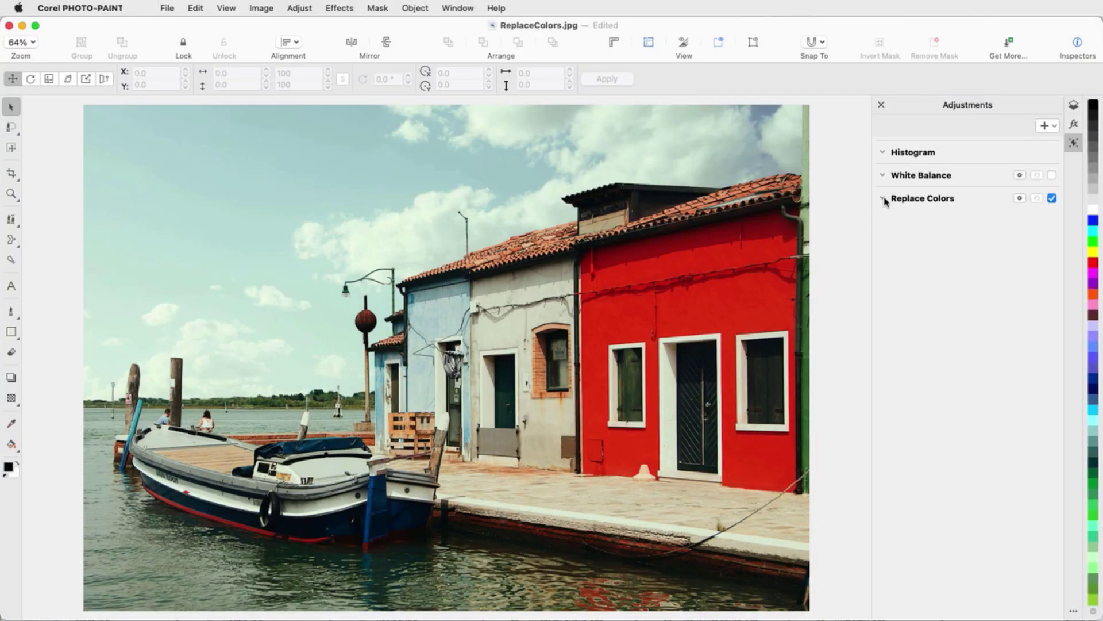
# Step: Switch Replace Colors to Local Adjustment Mode and sample the red wall as Original
pyautogui.click(884, 198)
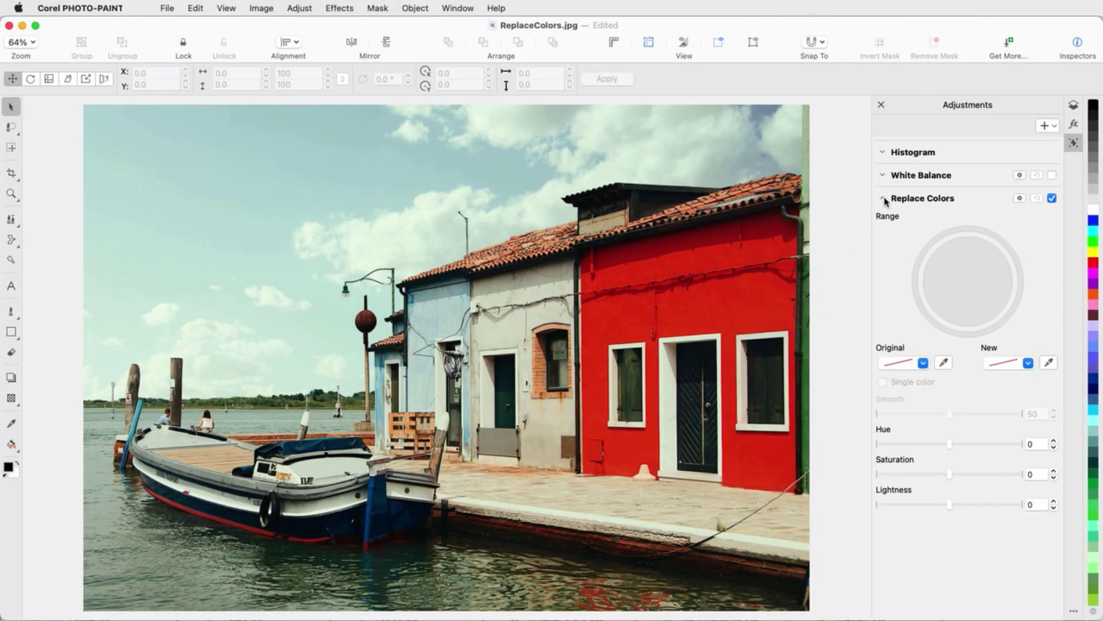
pyautogui.click(1020, 199)
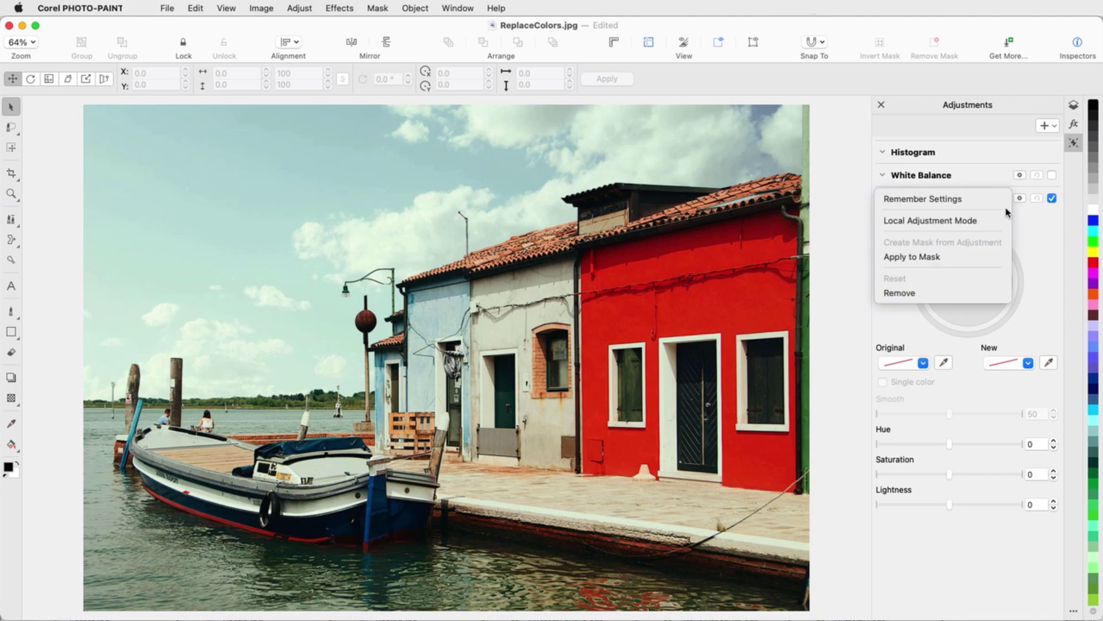
pyautogui.click(1001, 222)
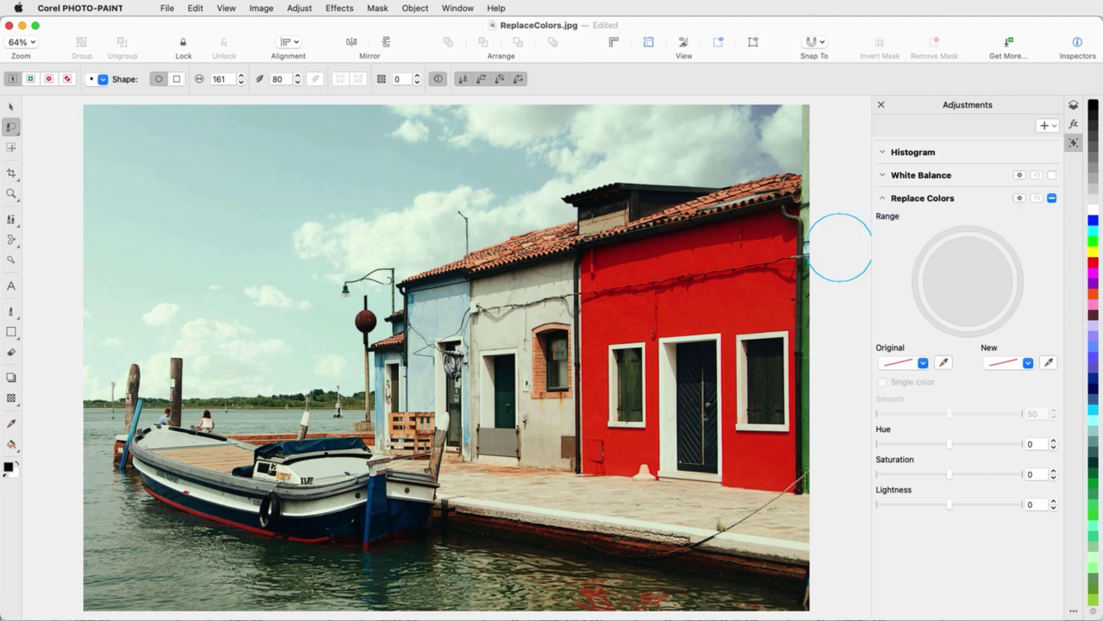
pyautogui.click(945, 362)
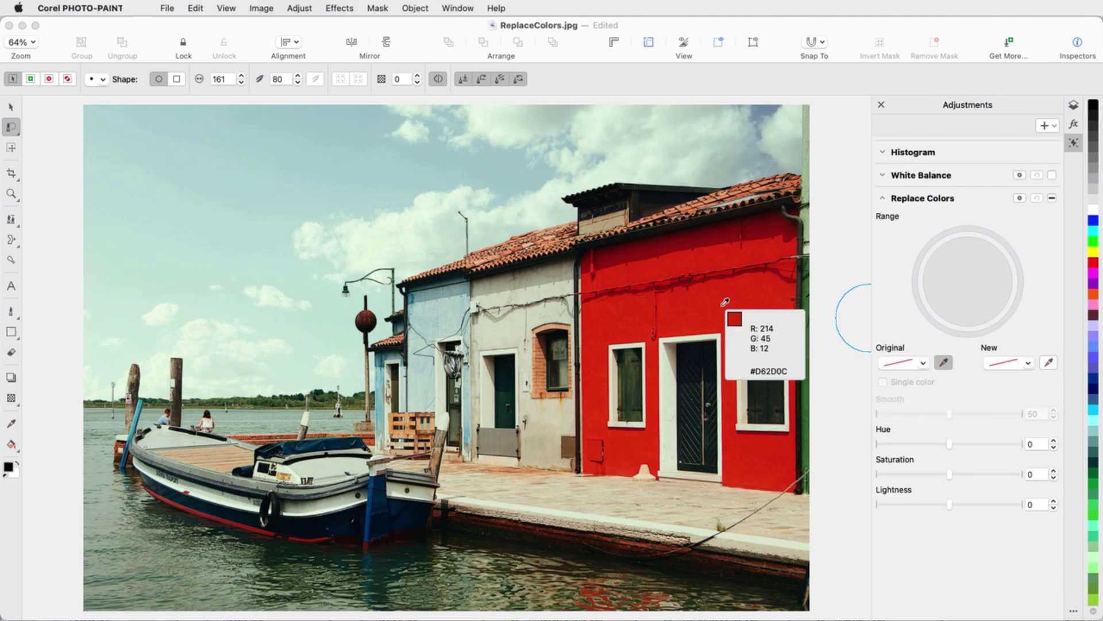
pyautogui.click(727, 304)
# Step: Choose purple as the New colour and paint it over the red wall with a smaller brush
pyautogui.click(1031, 369)
pyautogui.click(897, 328)
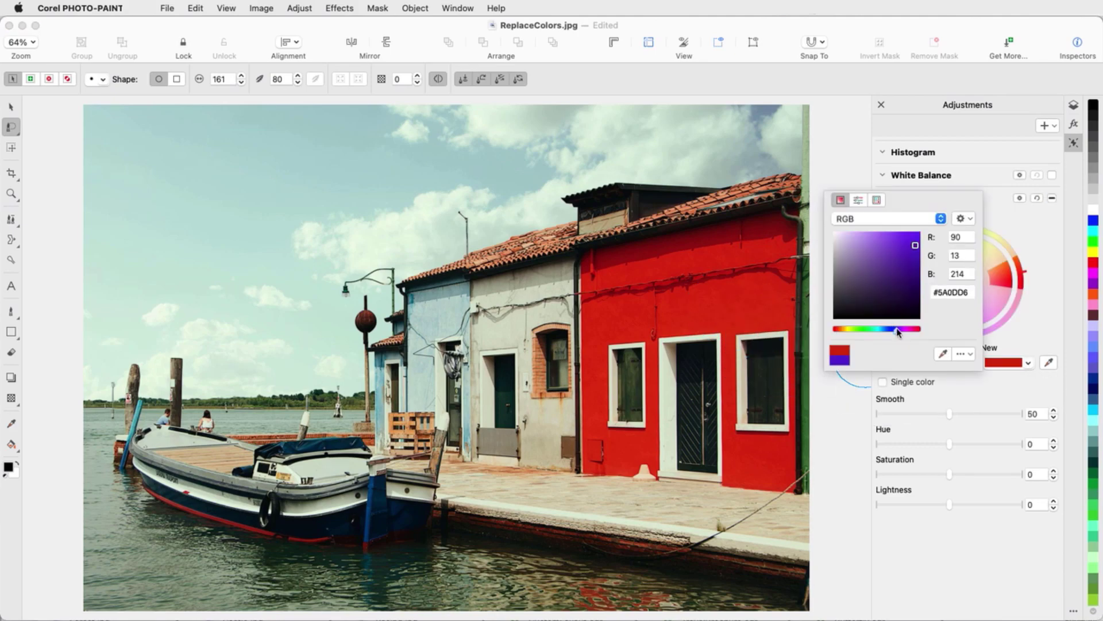
pyautogui.click(898, 237)
pyautogui.click(729, 271)
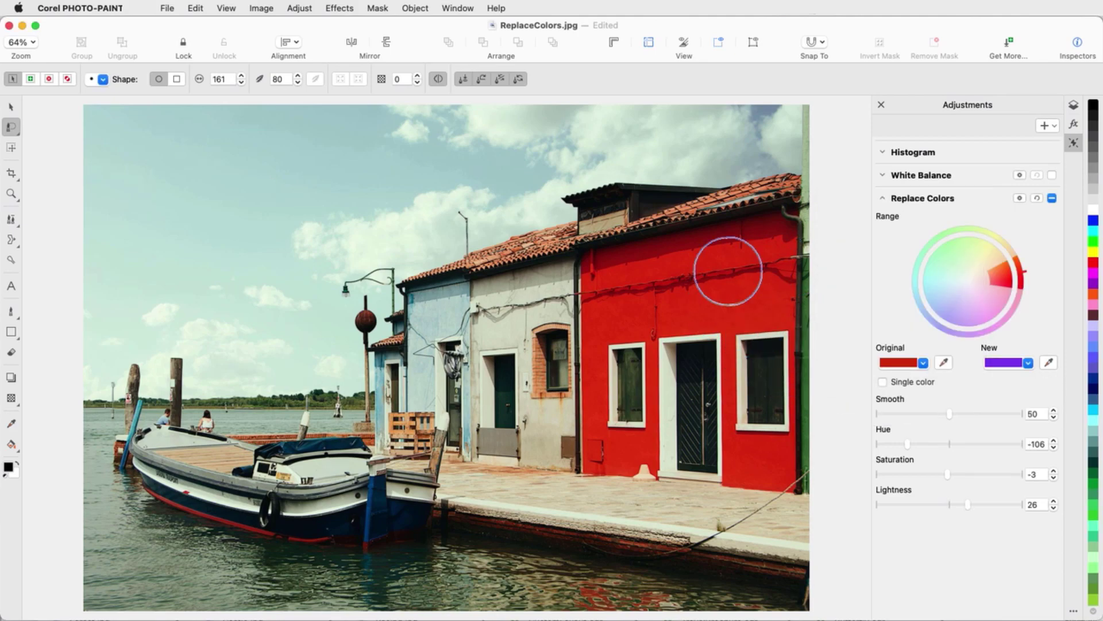
pyautogui.moveTo(728, 271); pyautogui.dragTo(726, 285)
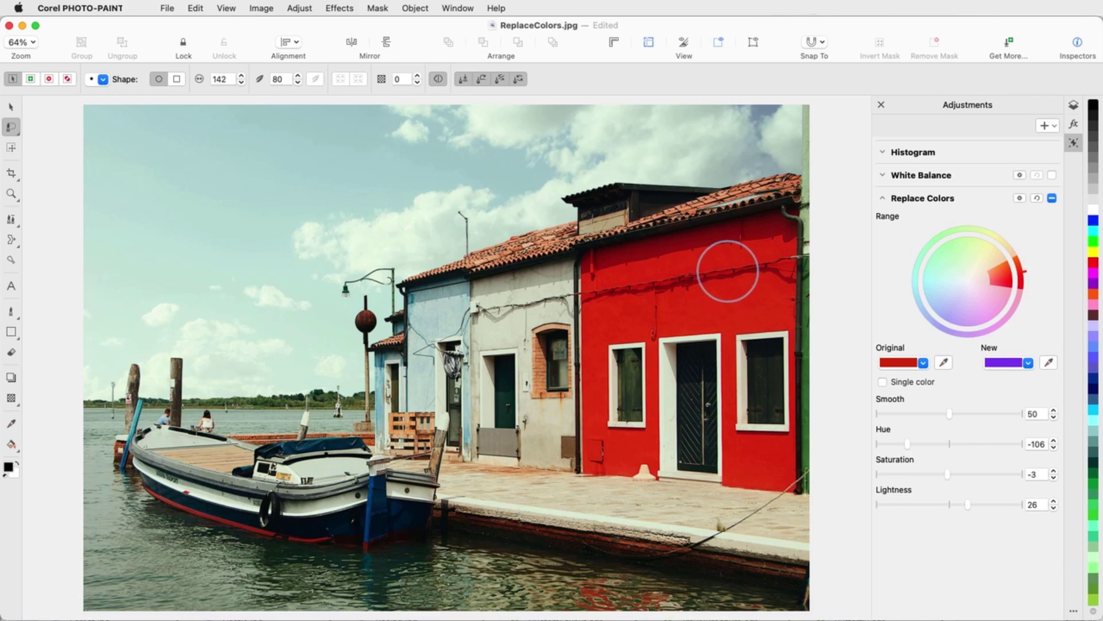
pyautogui.moveTo(638, 295)
pyautogui.mouseDown()
pyautogui.moveTo(642, 276)
pyautogui.moveTo(741, 453)
pyautogui.mouseUp()
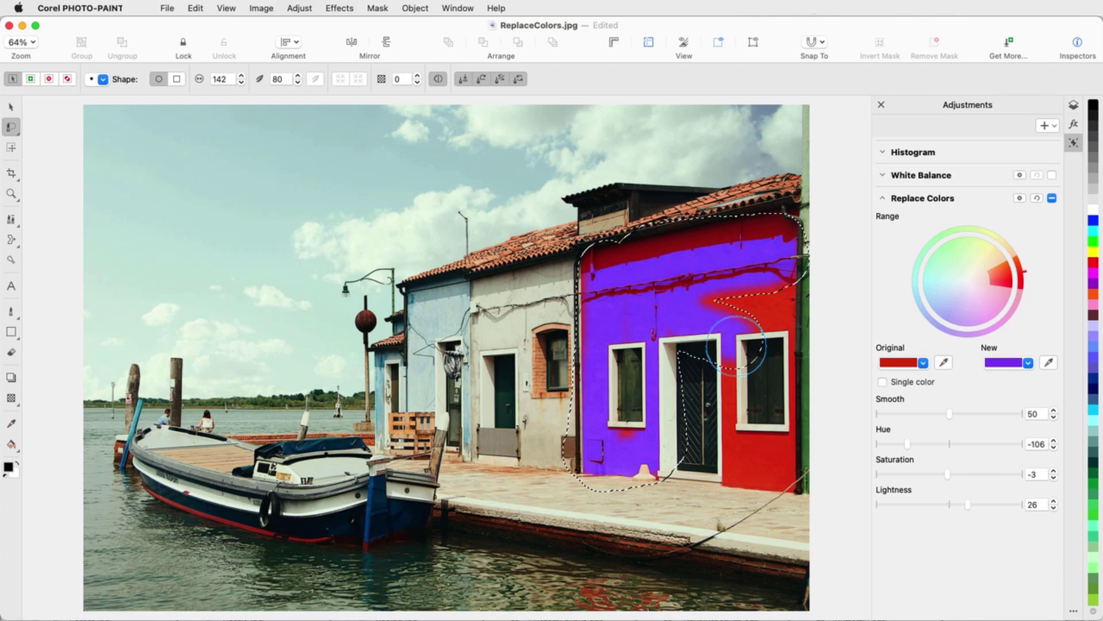
pyautogui.moveTo(742, 453); pyautogui.dragTo(707, 305)
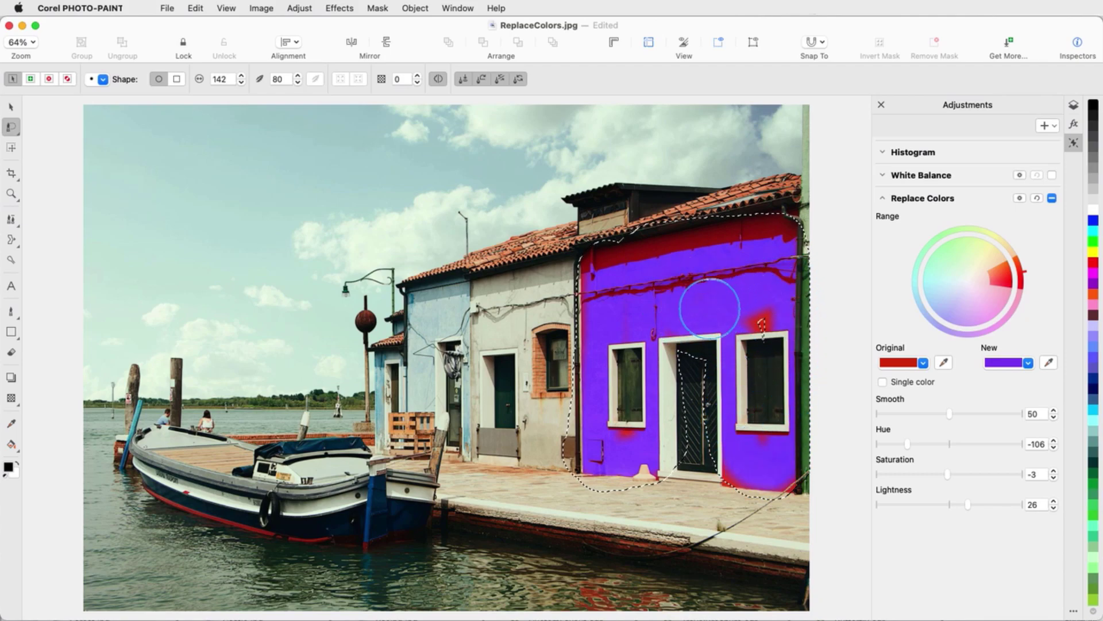
# Step: Widen the replaced red range and raise Smooth and Saturation
pyautogui.moveTo(997, 279); pyautogui.dragTo(984, 288)
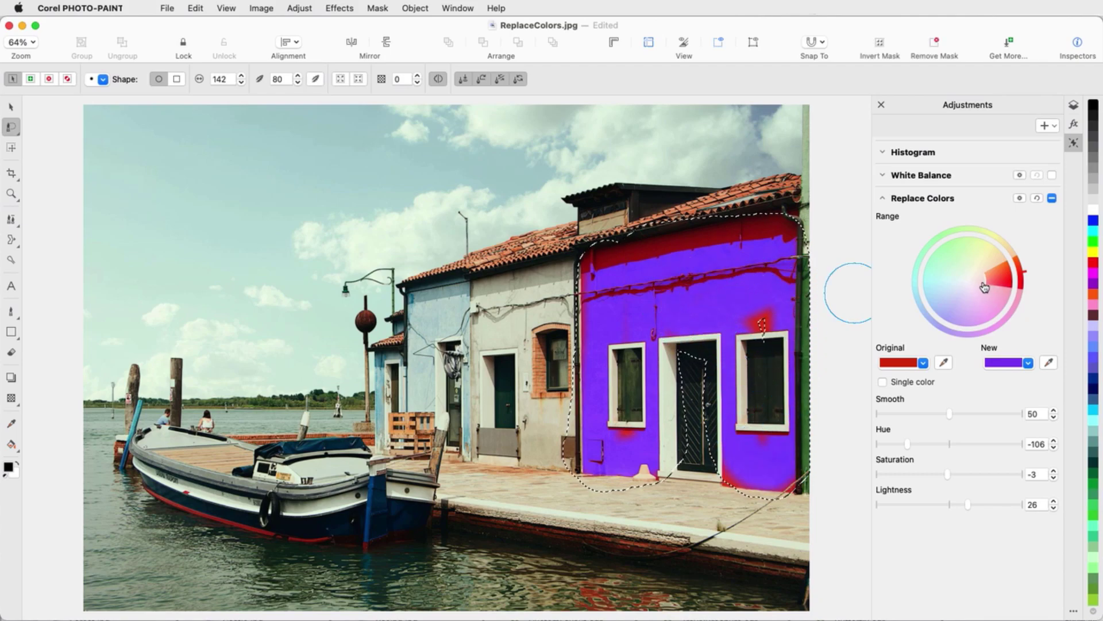
pyautogui.click(998, 414)
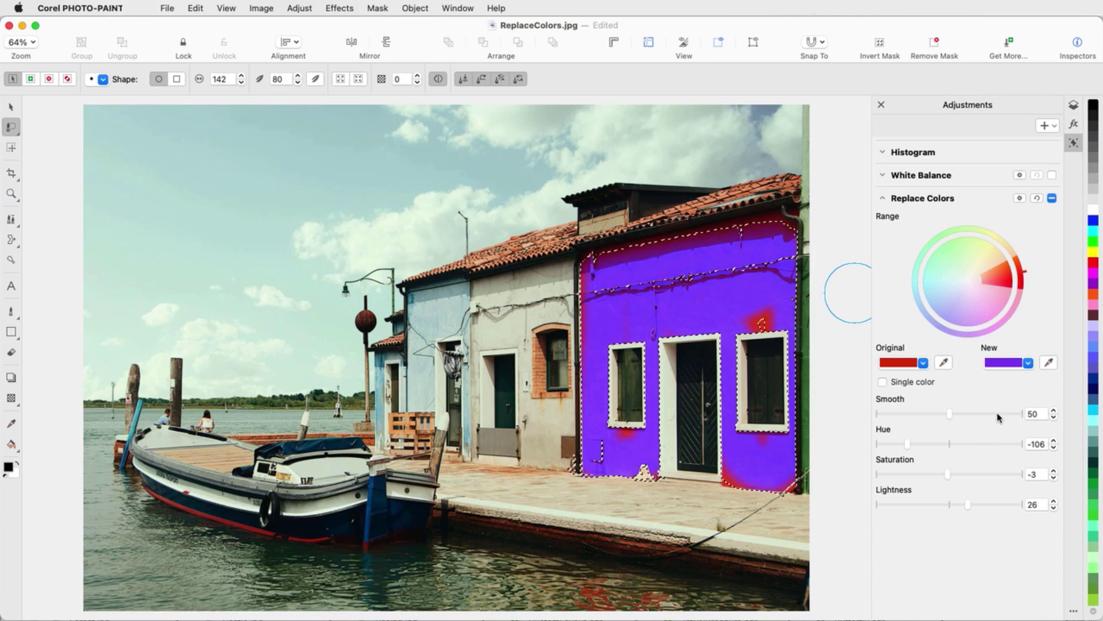
pyautogui.moveTo(947, 473)
pyautogui.mouseDown()
pyautogui.moveTo(977, 474)
pyautogui.moveTo(958, 504)
pyautogui.moveTo(937, 505)
pyautogui.mouseUp()
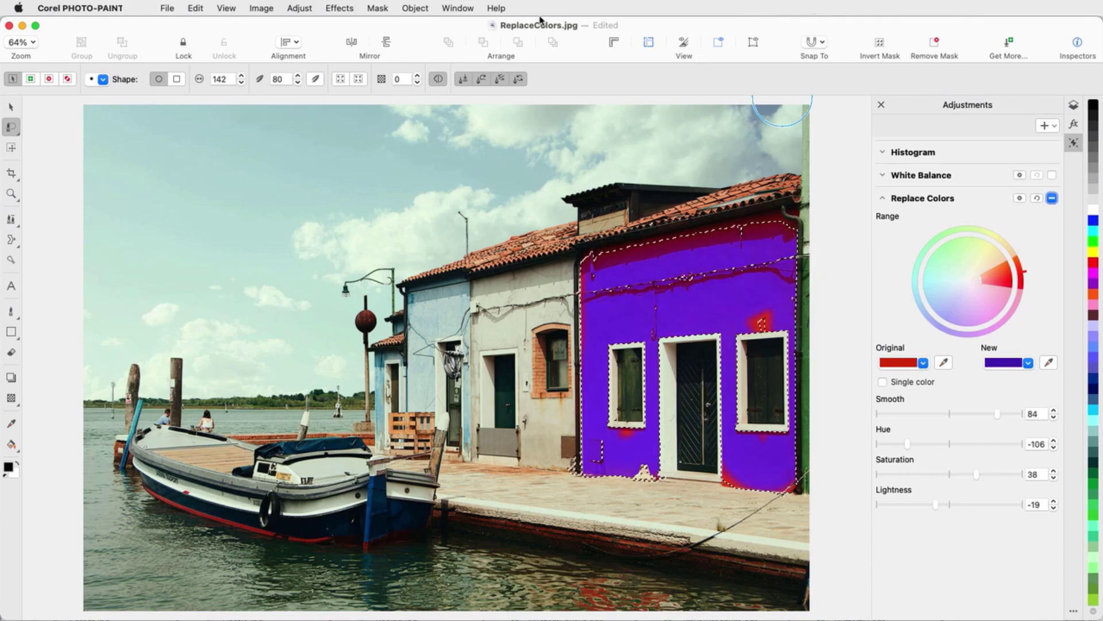
# Step: Hide the mask marquee and paint over the leftover red patches on the wall
pyautogui.click(378, 8)
pyautogui.click(416, 229)
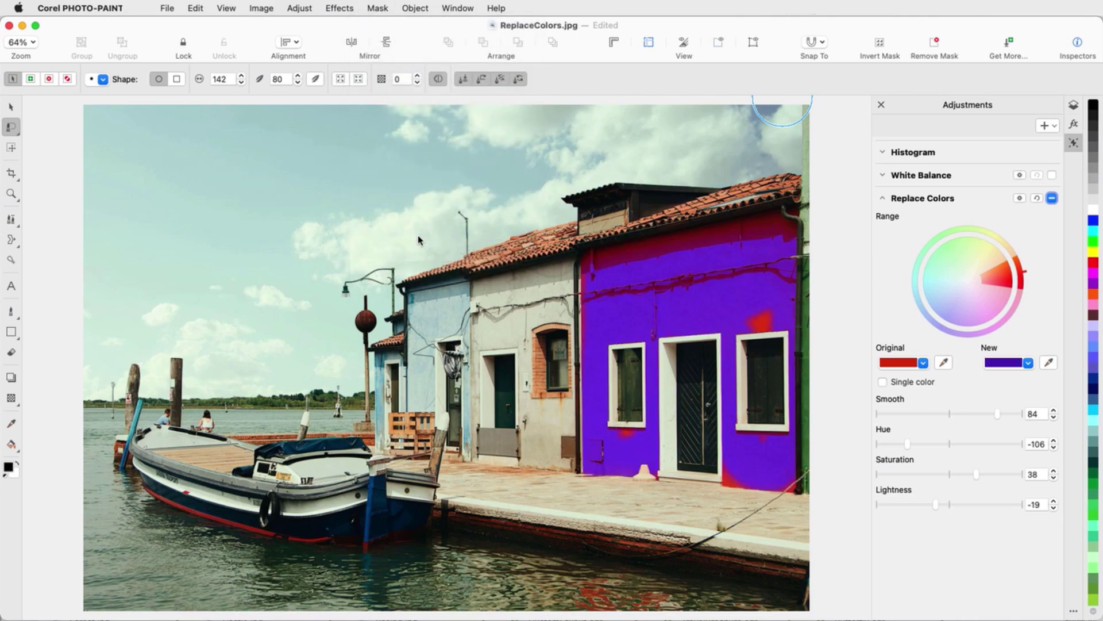
pyautogui.click(32, 79)
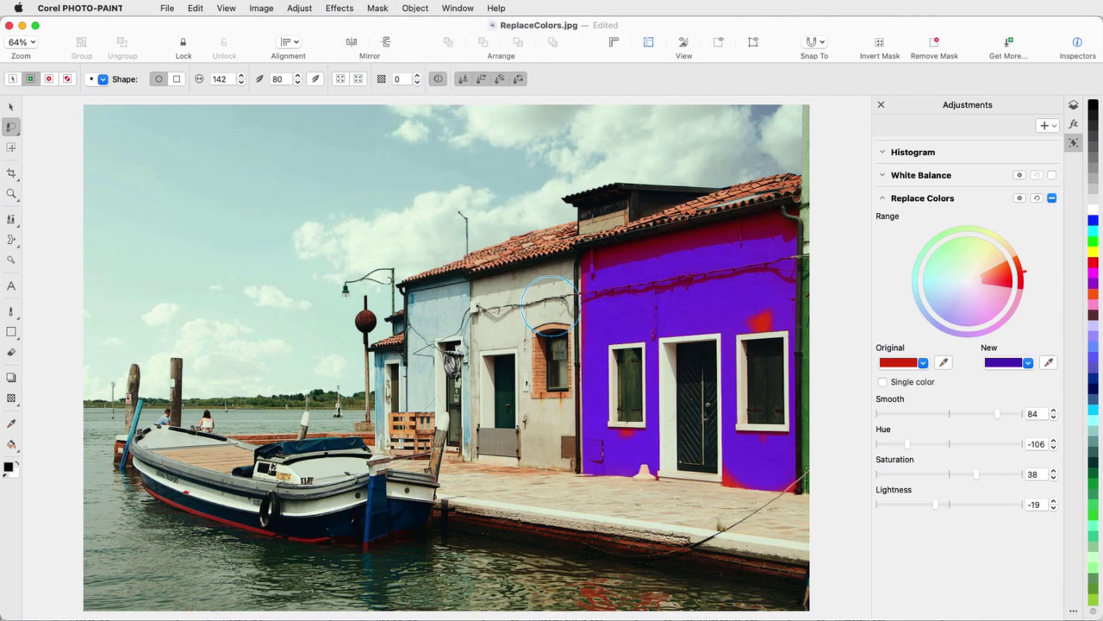
pyautogui.moveTo(590, 259)
pyautogui.mouseDown()
pyautogui.moveTo(764, 272)
pyautogui.moveTo(772, 346)
pyautogui.moveTo(751, 455)
pyautogui.moveTo(608, 440)
pyautogui.mouseUp()
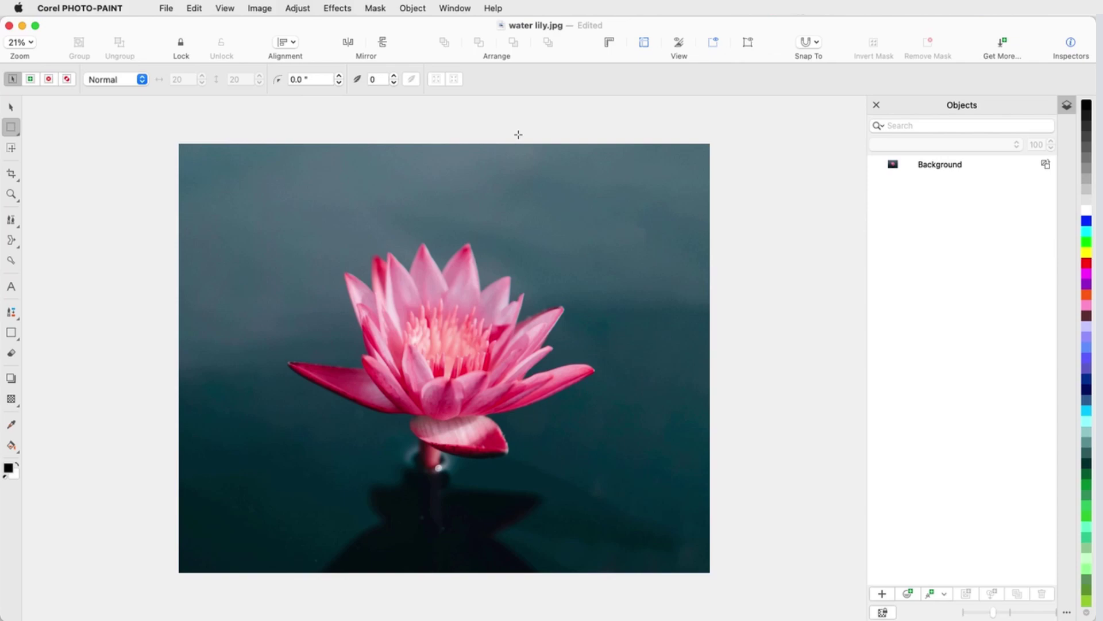
# Step: Replace the Objects docker with the Adjustments inspector from the '...' inspector list
pyautogui.click(466, 9)
pyautogui.moveTo(483, 128)
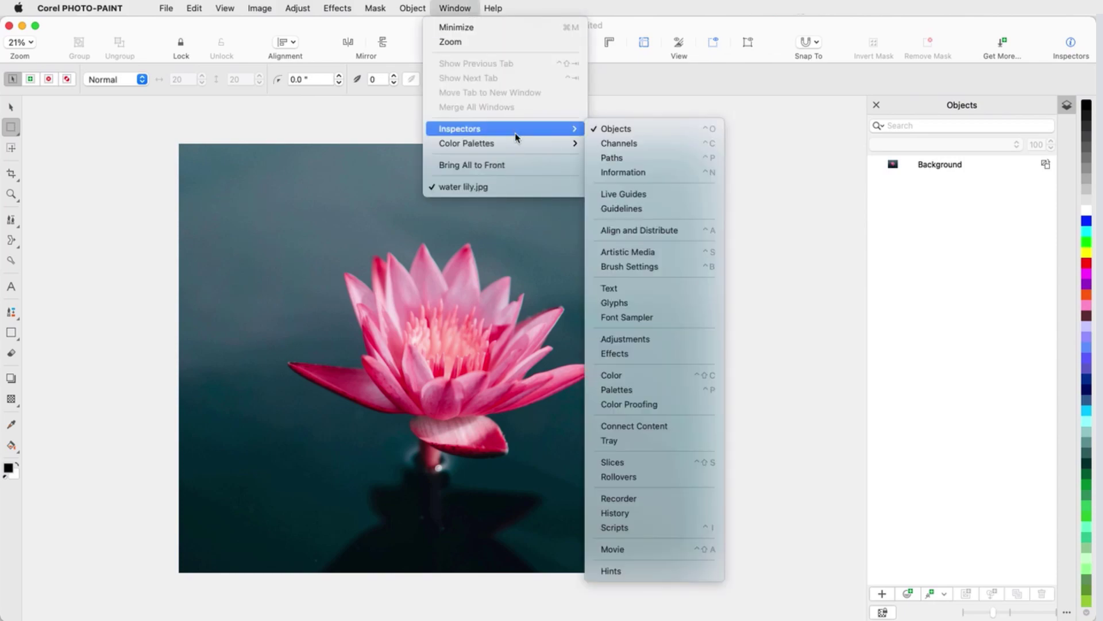
pyautogui.press('Escape')
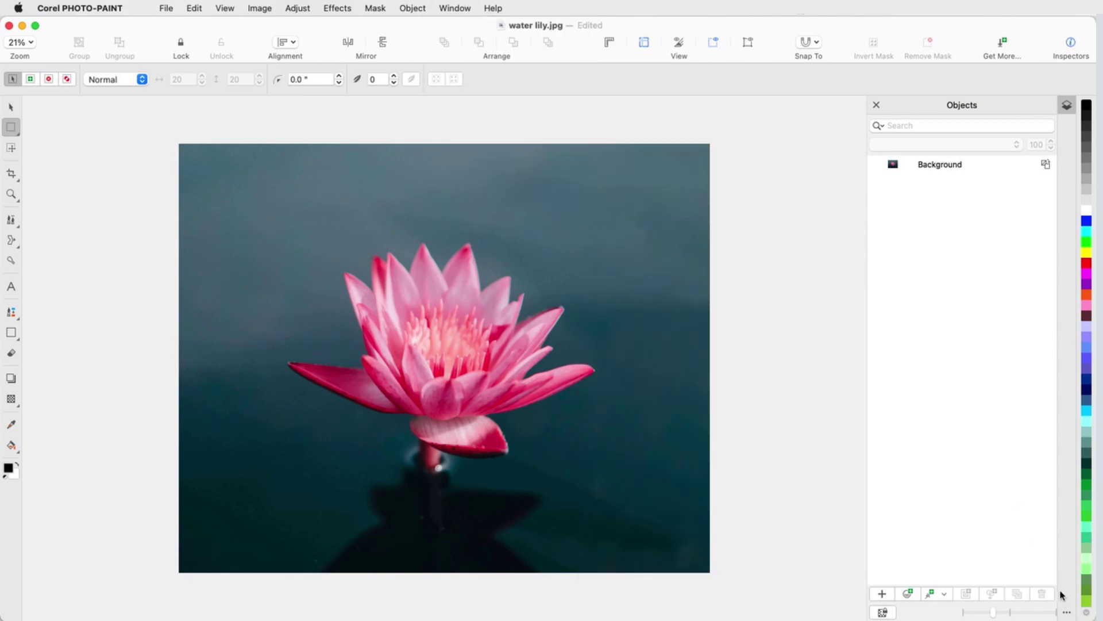
pyautogui.click(1067, 610)
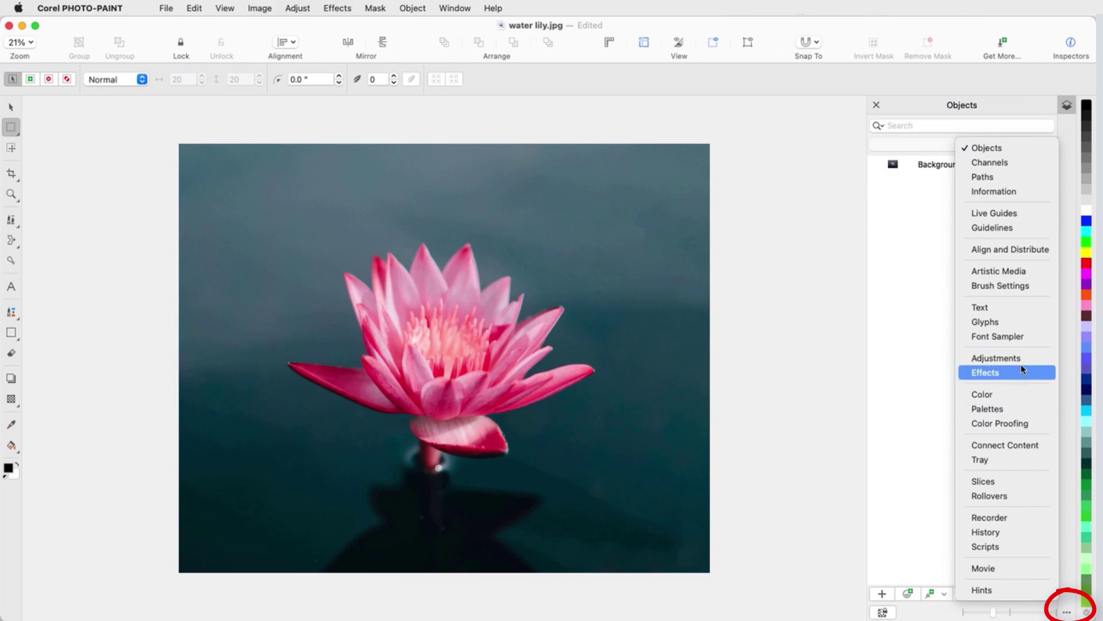
pyautogui.click(995, 358)
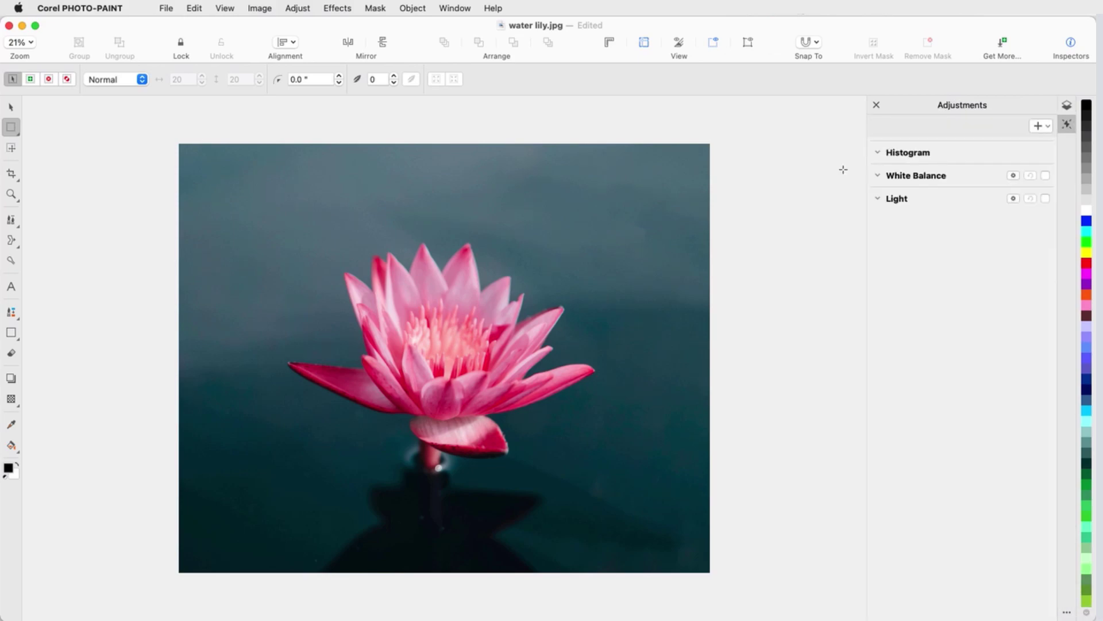
# Step: Add a Replace Colors adjustment and sample the lily's deep pink as Original
pyautogui.click(1041, 126)
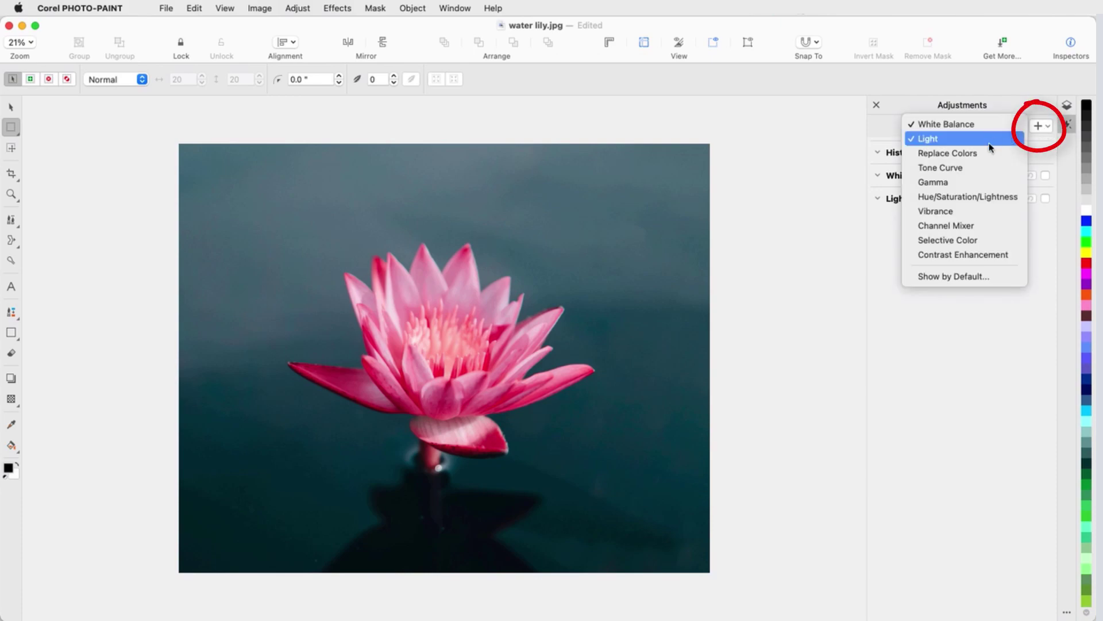
pyautogui.click(979, 154)
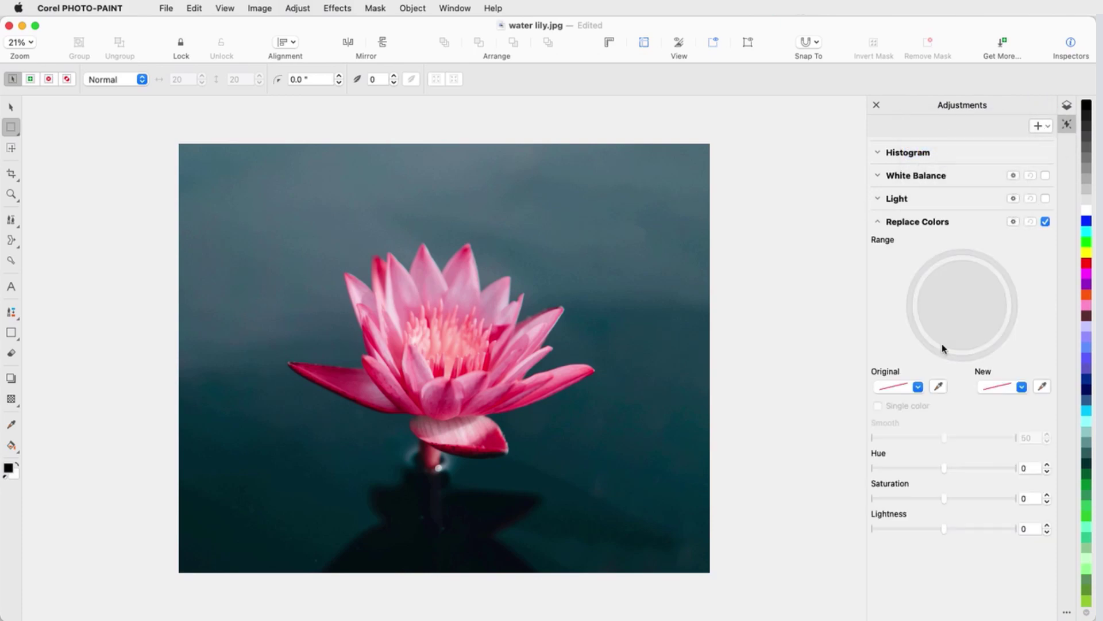
pyautogui.click(943, 390)
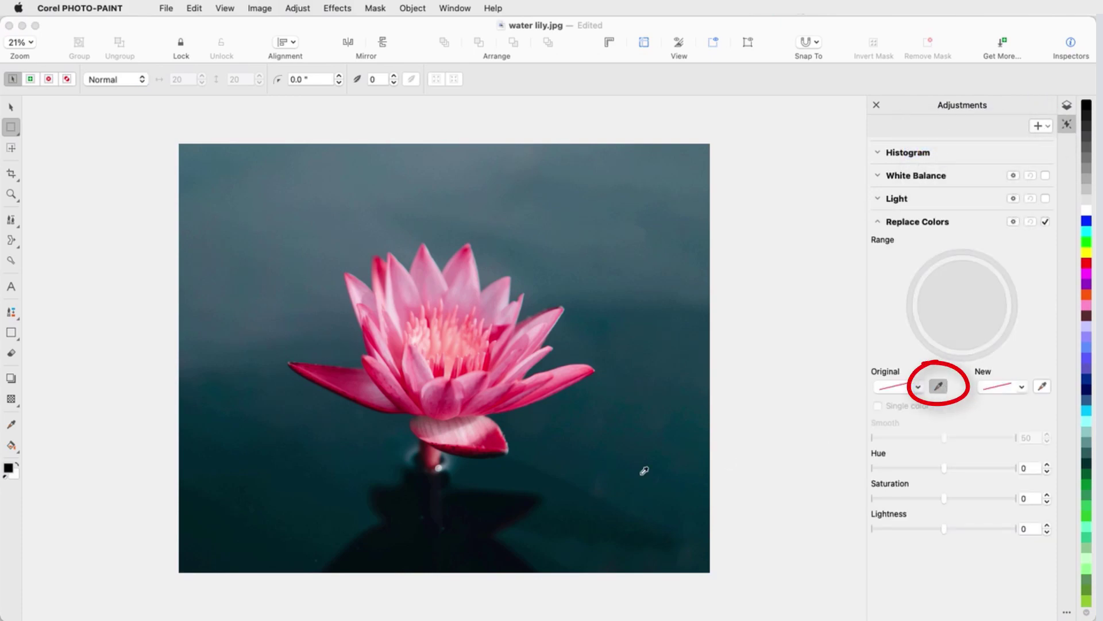
pyautogui.click(498, 446)
# Step: Set the New colour to cyan in the colour picker
pyautogui.click(1022, 387)
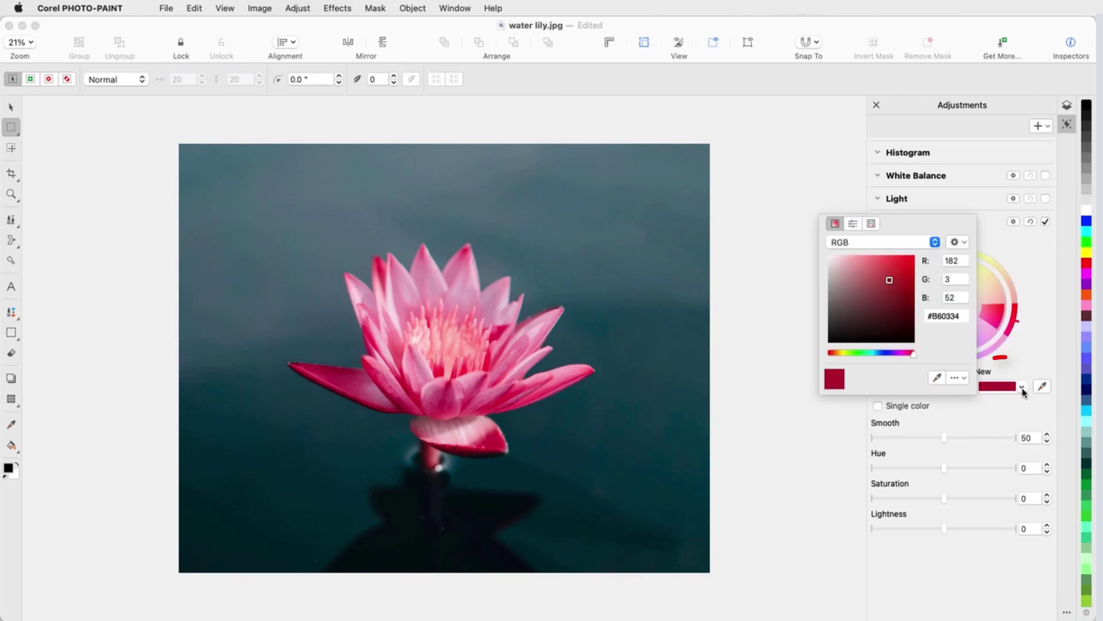
pyautogui.click(872, 352)
pyautogui.click(900, 263)
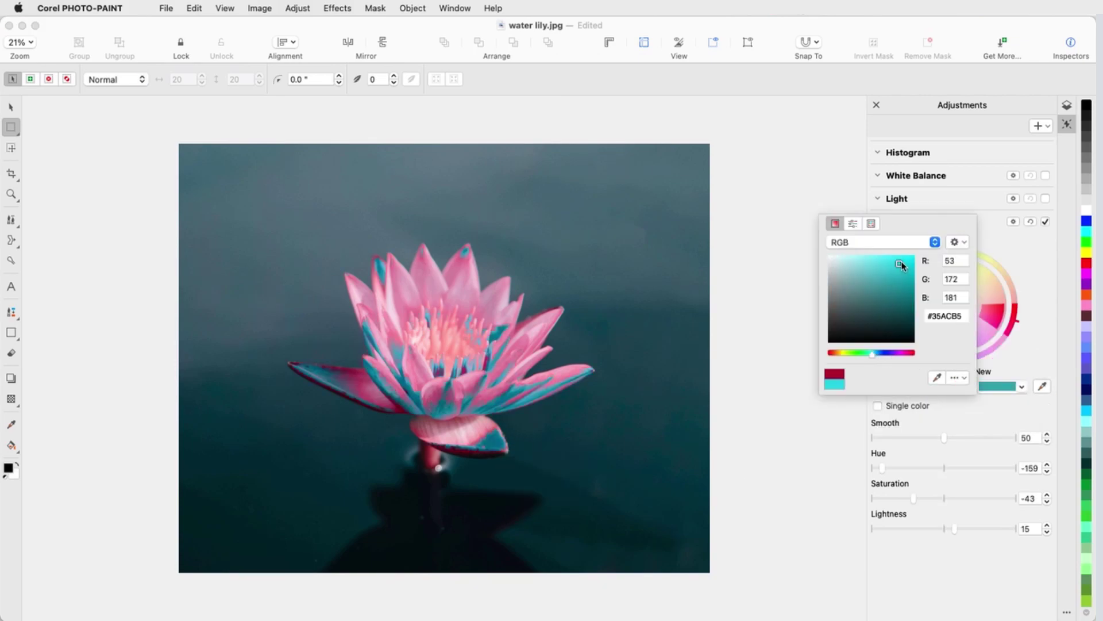
pyautogui.click(788, 298)
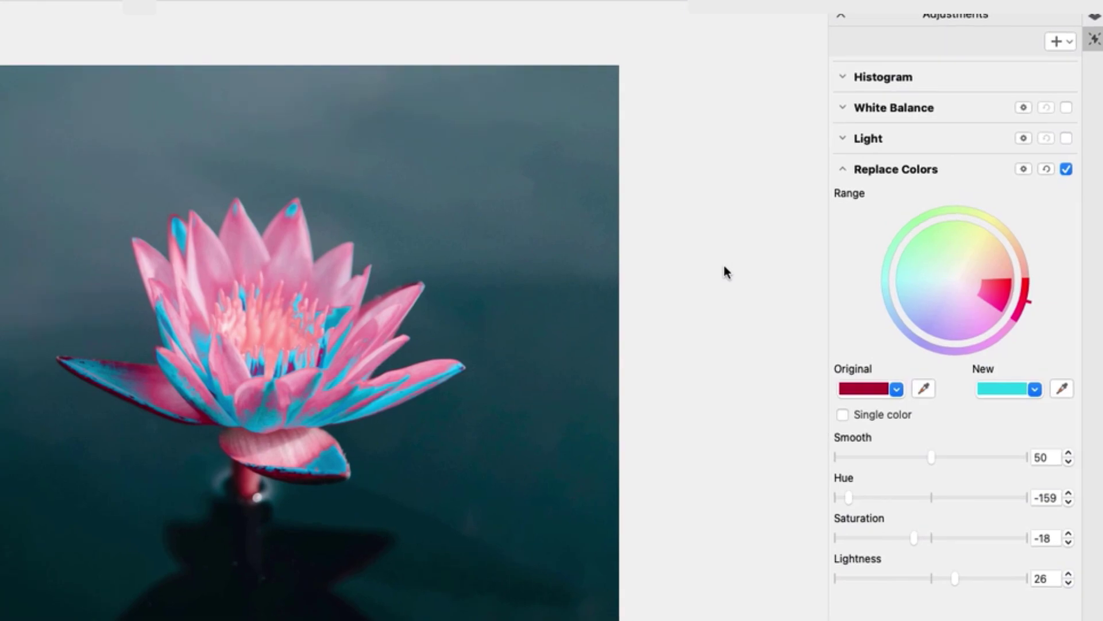
# Step: Drag the Range wheel handles to widen and rotate the replaced pink-red range on the petals
pyautogui.moveTo(979, 294); pyautogui.dragTo(1007, 309)
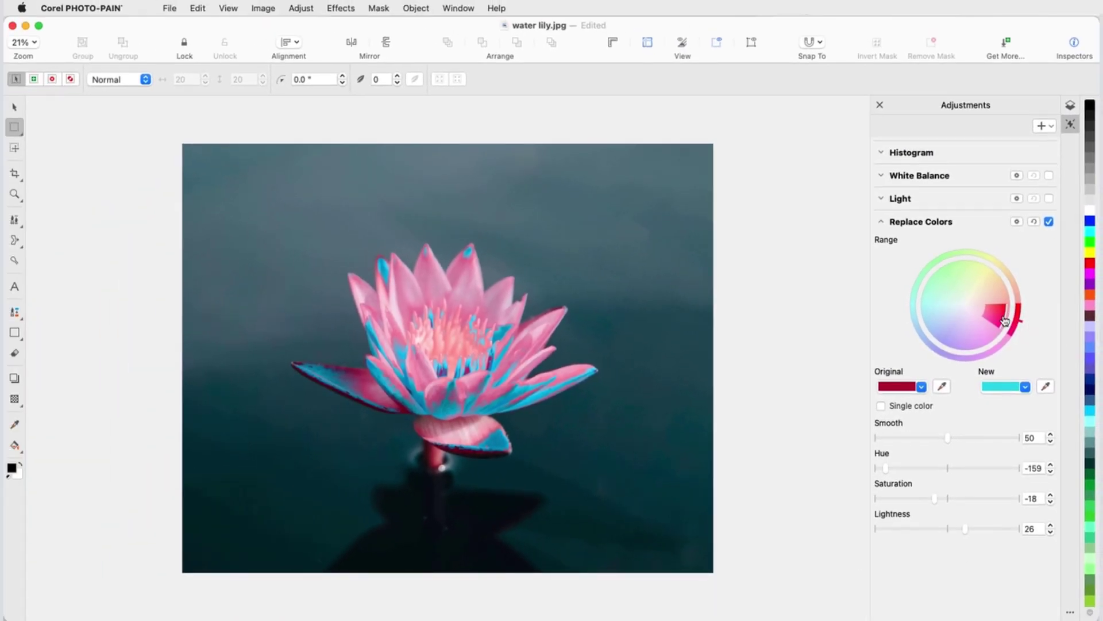
pyautogui.moveTo(1009, 321); pyautogui.dragTo(968, 314)
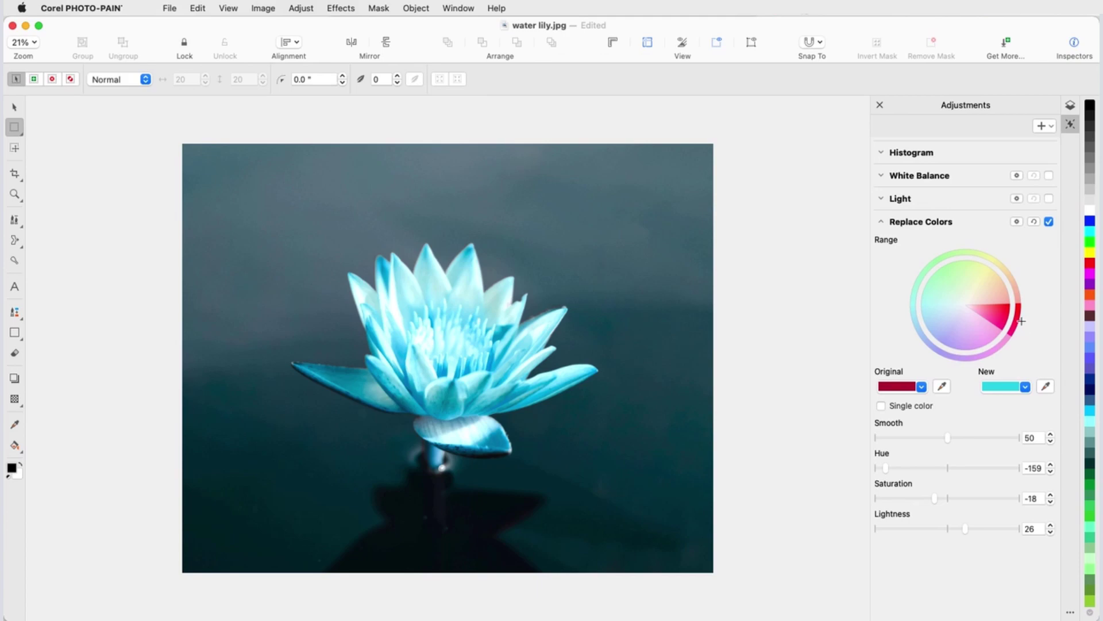
pyautogui.moveTo(1021, 321); pyautogui.dragTo(1017, 307)
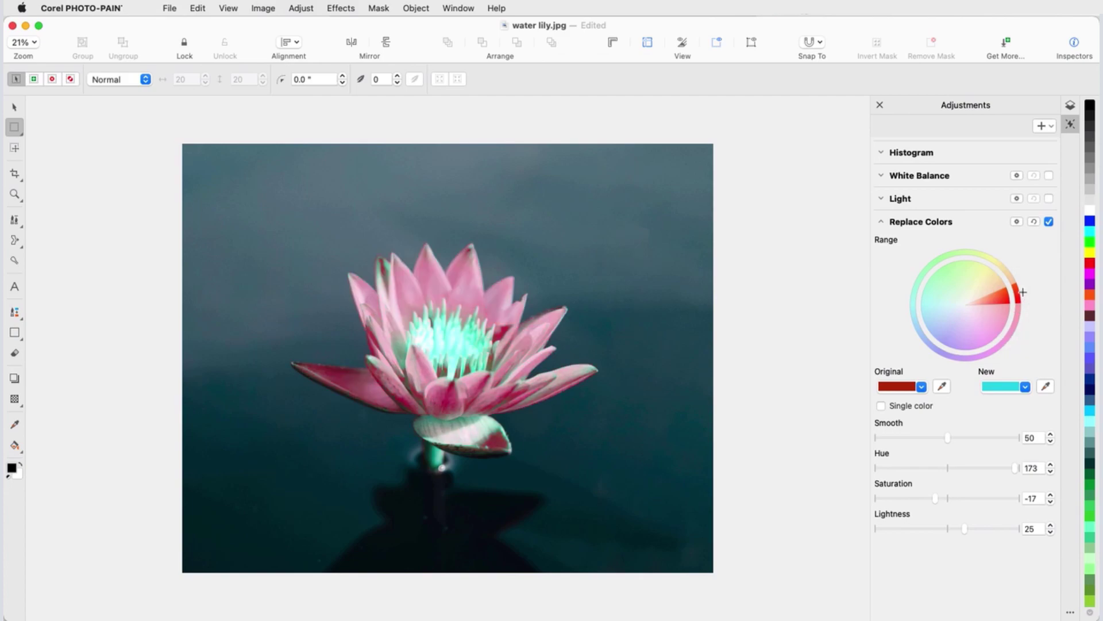
pyautogui.moveTo(1022, 292); pyautogui.dragTo(1022, 302)
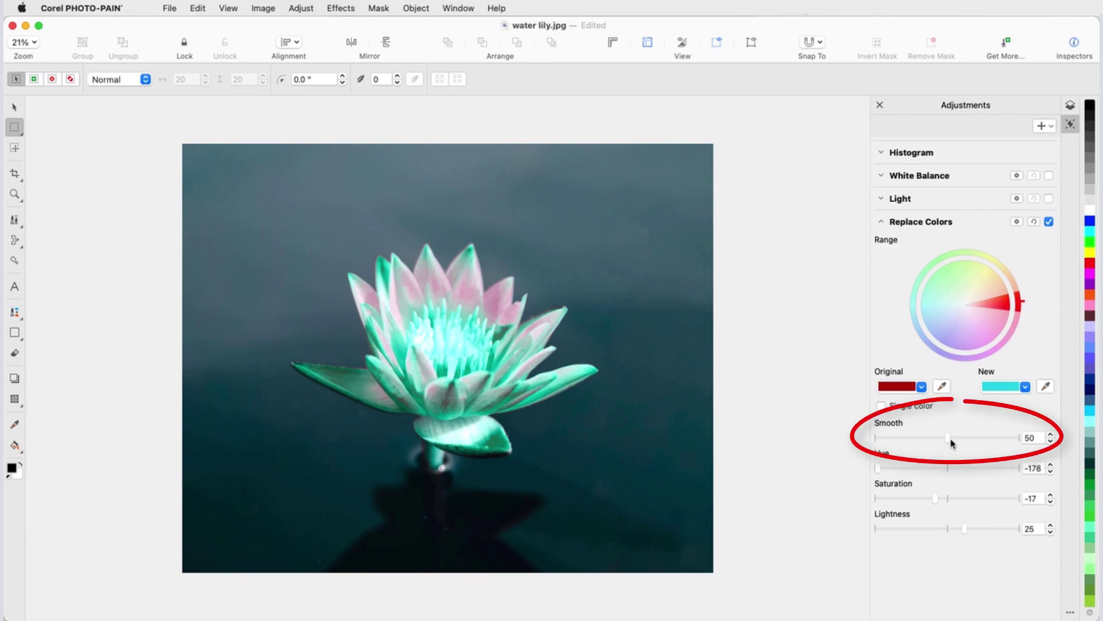
# Step: Set Replace Colors to Smooth 94, Hue -88, Saturation 16, Lightness 9, and compare it off/on
pyautogui.moveTo(951, 444)
pyautogui.mouseDown()
pyautogui.moveTo(906, 443)
pyautogui.moveTo(1014, 441)
pyautogui.mouseUp()
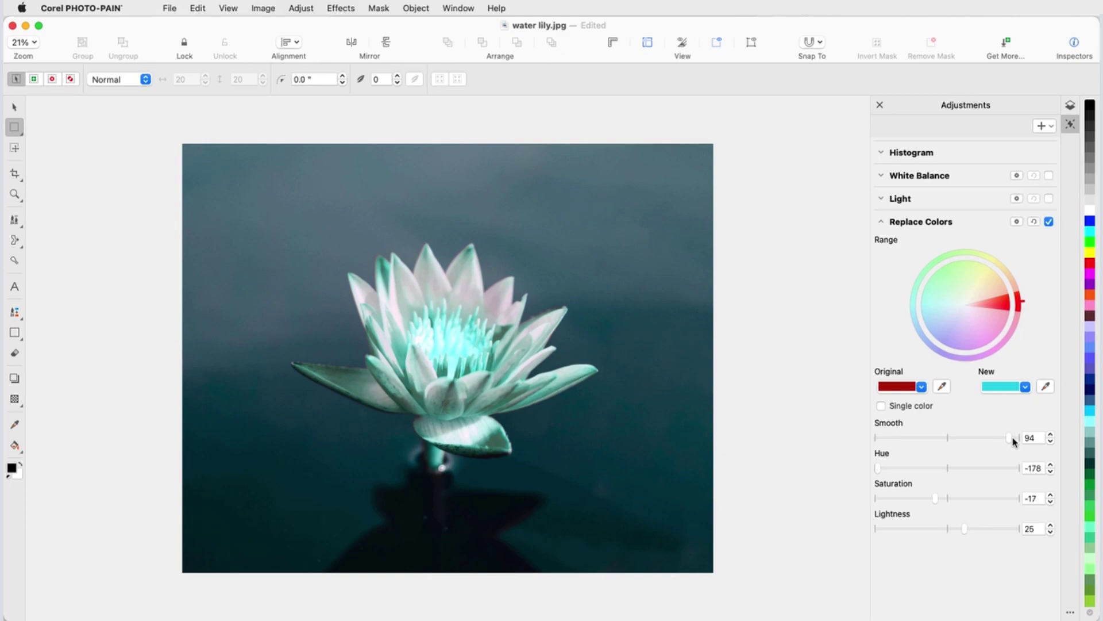
pyautogui.click(913, 469)
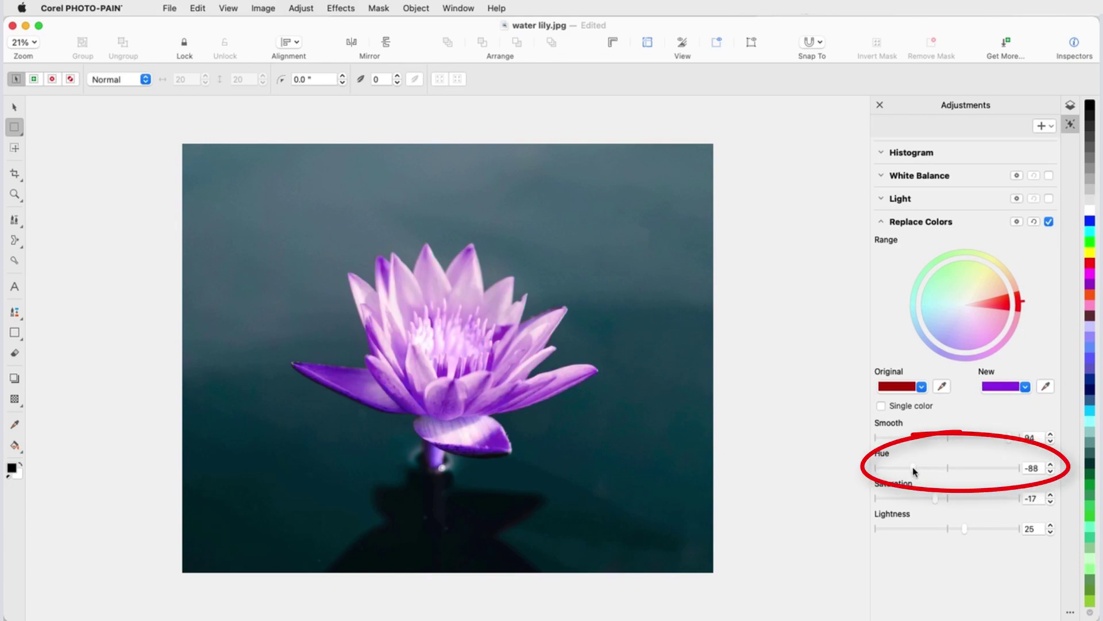
pyautogui.moveTo(935, 498); pyautogui.dragTo(959, 499)
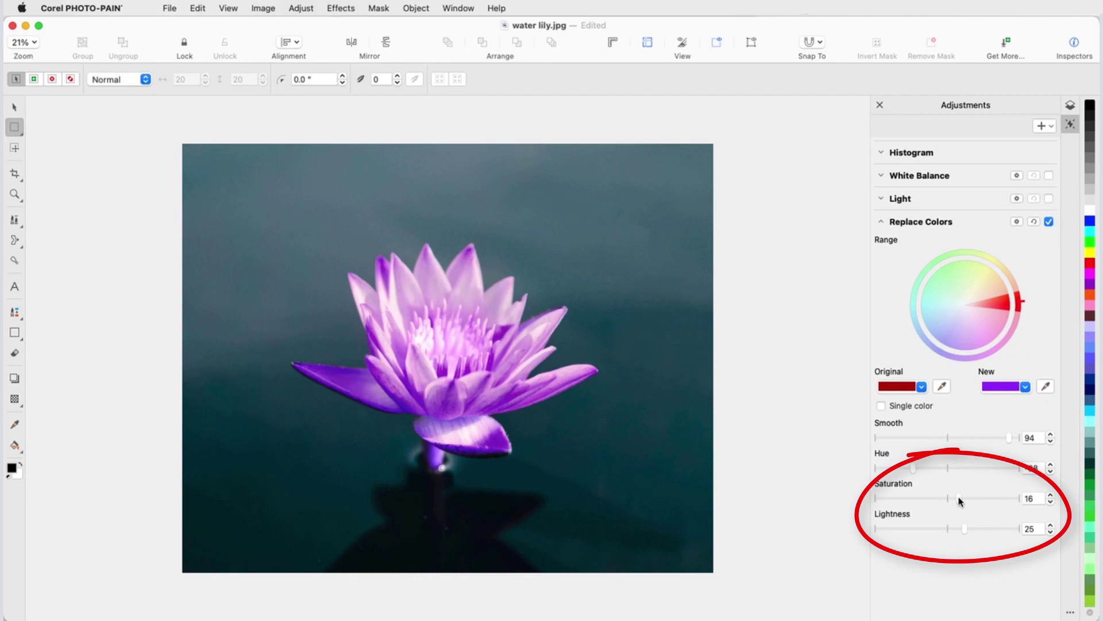
pyautogui.click(951, 527)
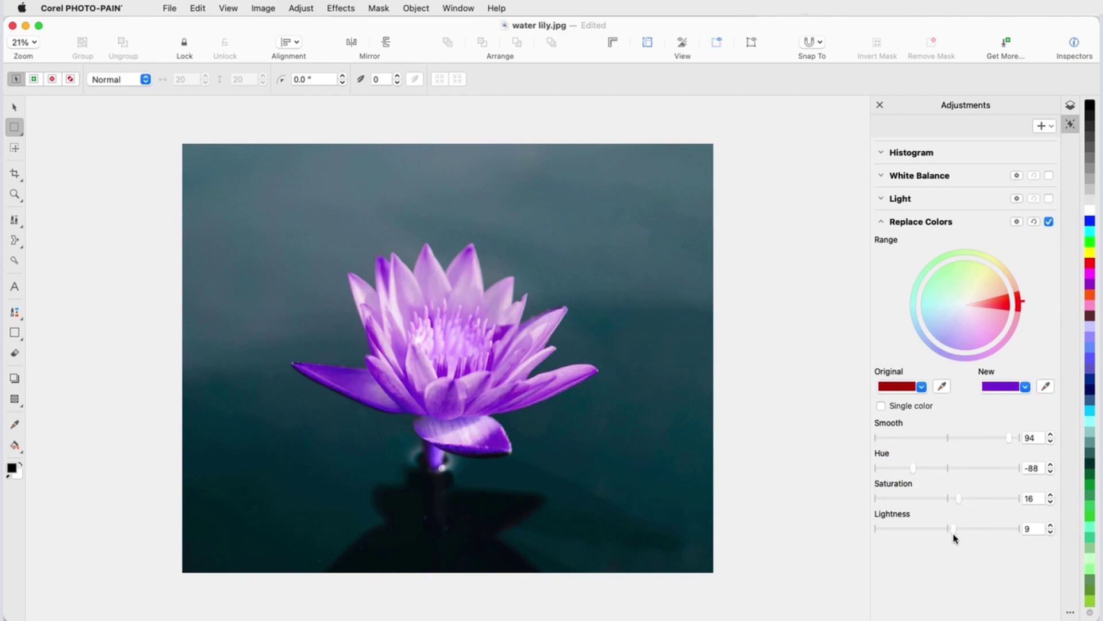
pyautogui.click(1049, 223)
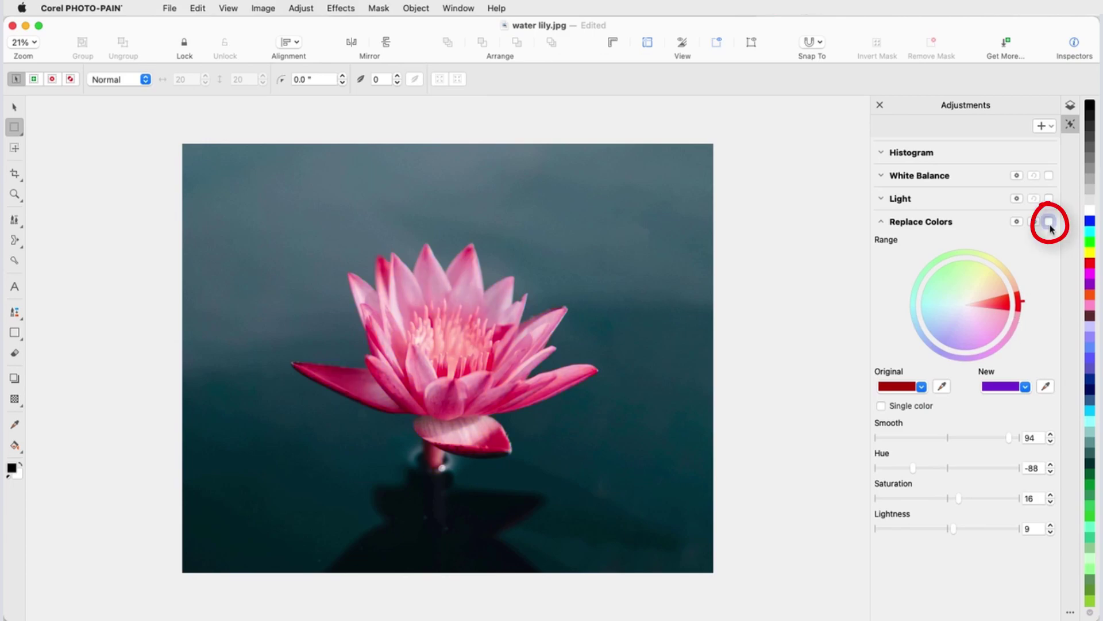
pyautogui.click(1049, 222)
pyautogui.click(881, 222)
# Step: Set the Light adjustment to Brightness 24, Contrast 19, Intensity -15
pyautogui.click(881, 198)
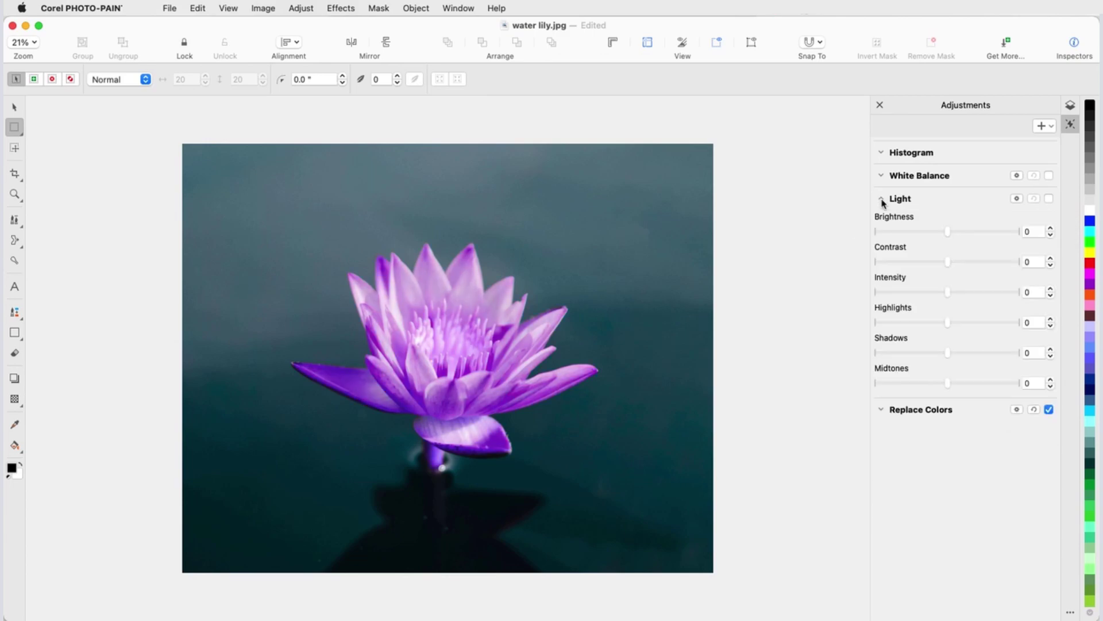
pyautogui.click(963, 232)
pyautogui.click(960, 261)
pyautogui.click(937, 291)
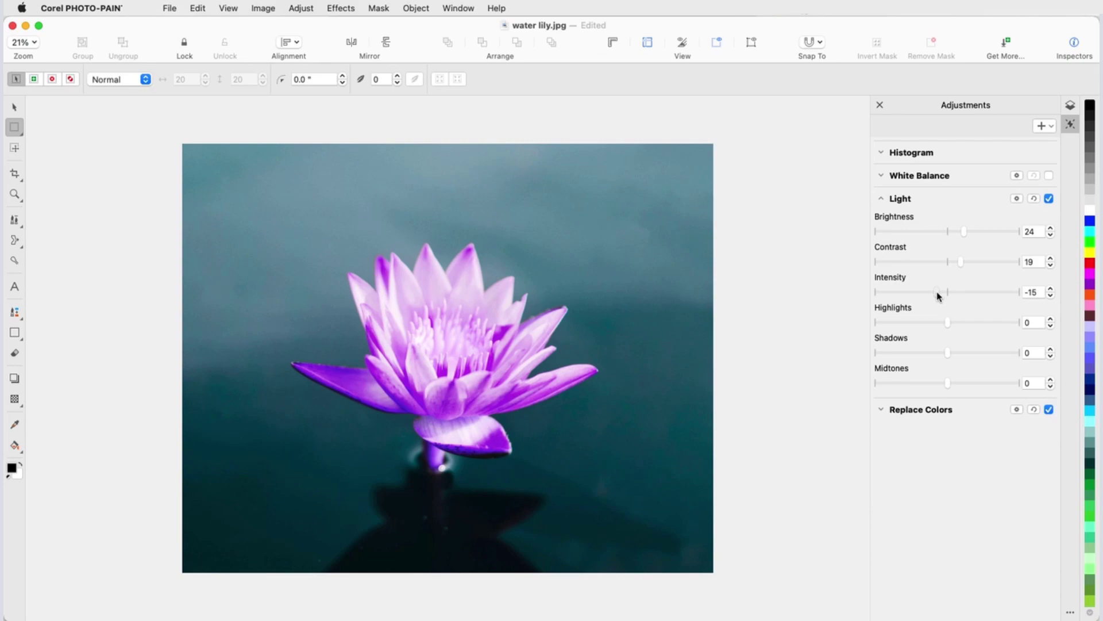
pyautogui.click(886, 201)
# Step: Show the Effects inspector and toggle Replace Colors visibility to compare
pyautogui.rightClick(1070, 139)
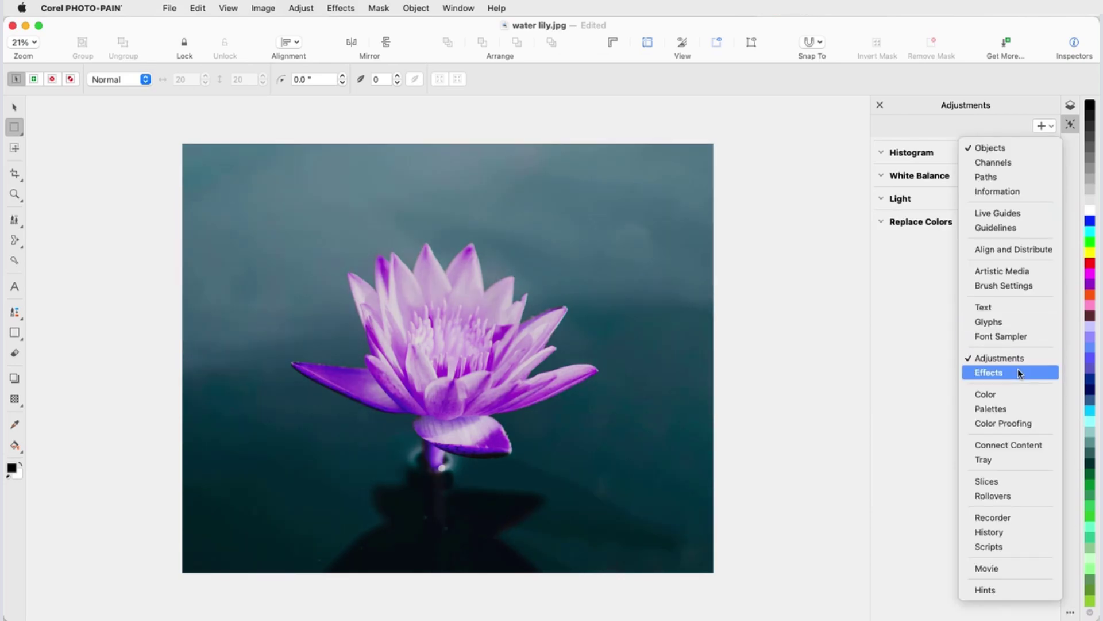
pyautogui.click(827, 307)
pyautogui.click(1047, 145)
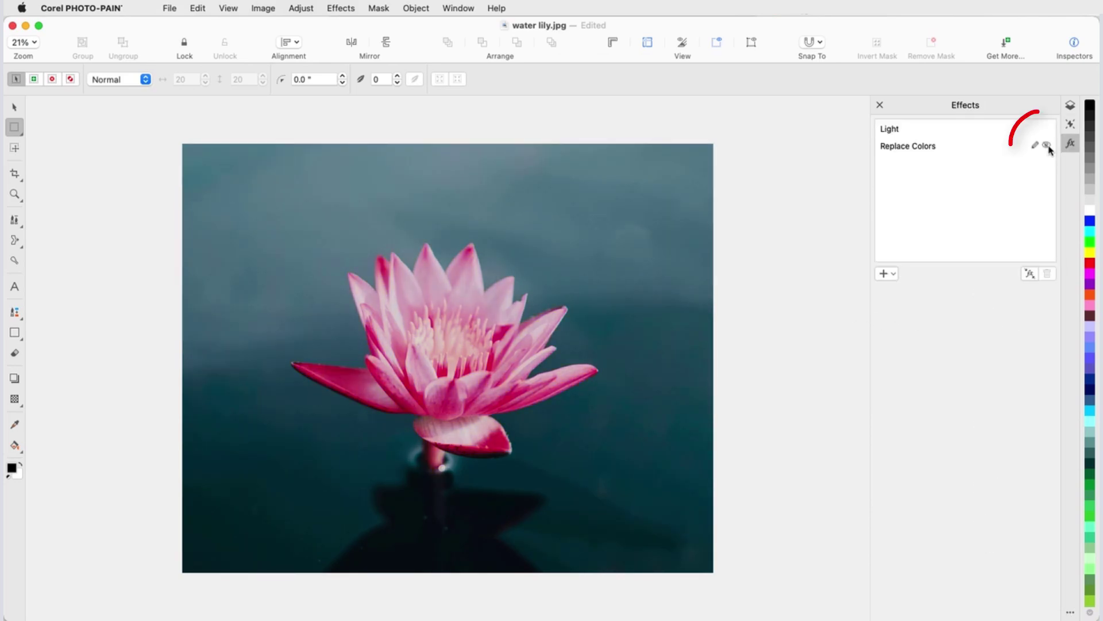
# Step: Move Replace Colors above Light, then delete the Light effect
pyautogui.click(1047, 127)
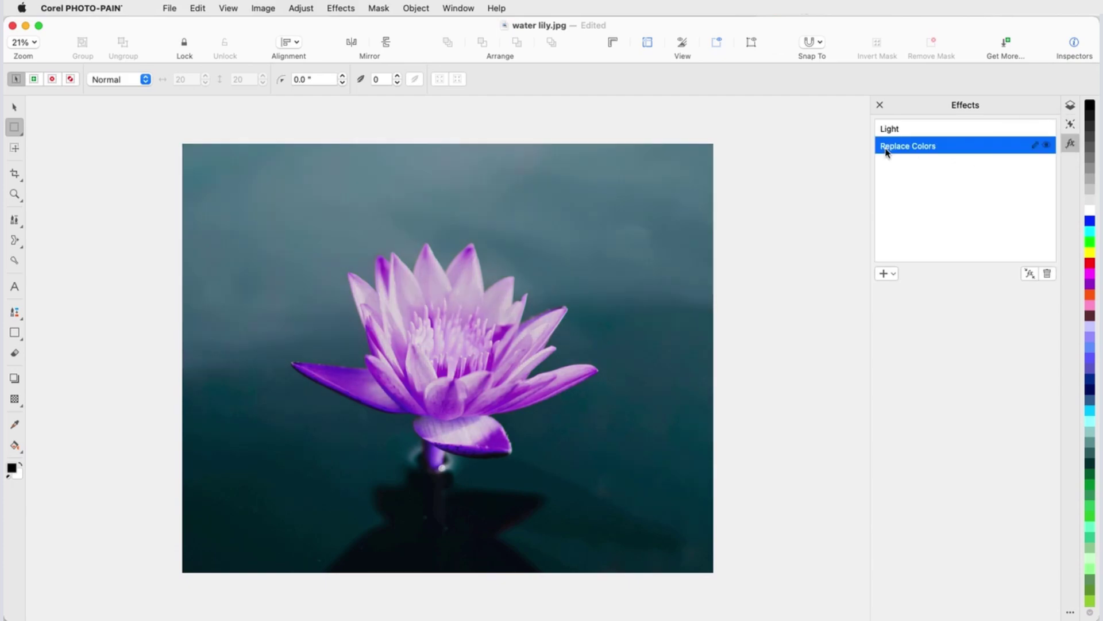
pyautogui.moveTo(889, 149); pyautogui.dragTo(890, 127)
pyautogui.click(891, 147)
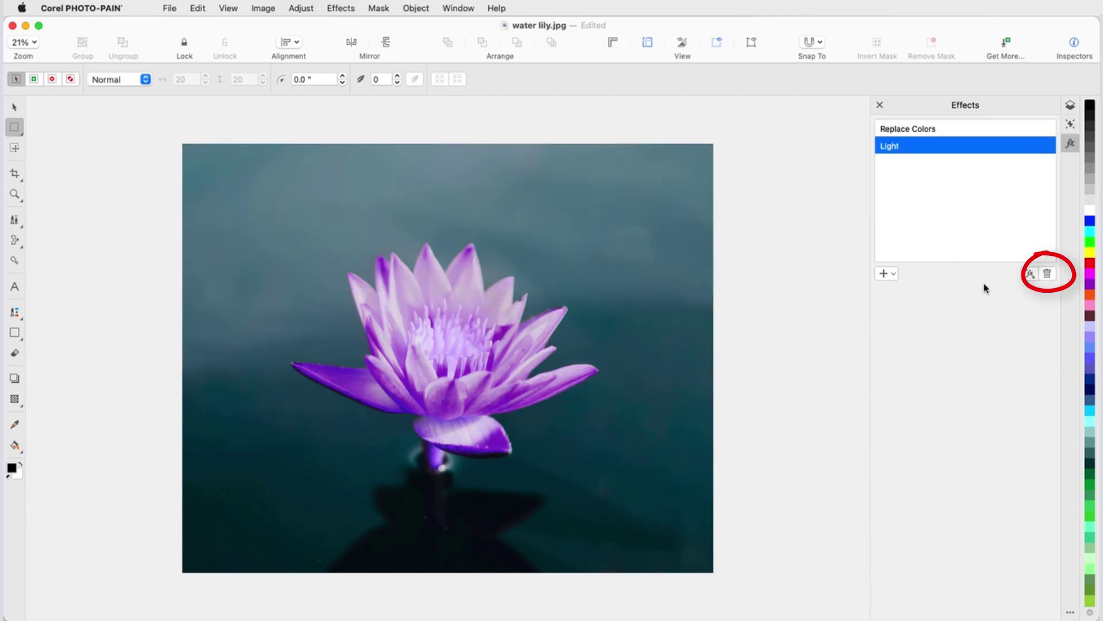
pyautogui.click(1047, 273)
# Step: Edit Replace Colors with lower Saturation and the teal water as Original, then apply with OK
pyautogui.click(1034, 129)
pyautogui.moveTo(680, 163); pyautogui.dragTo(907, 200)
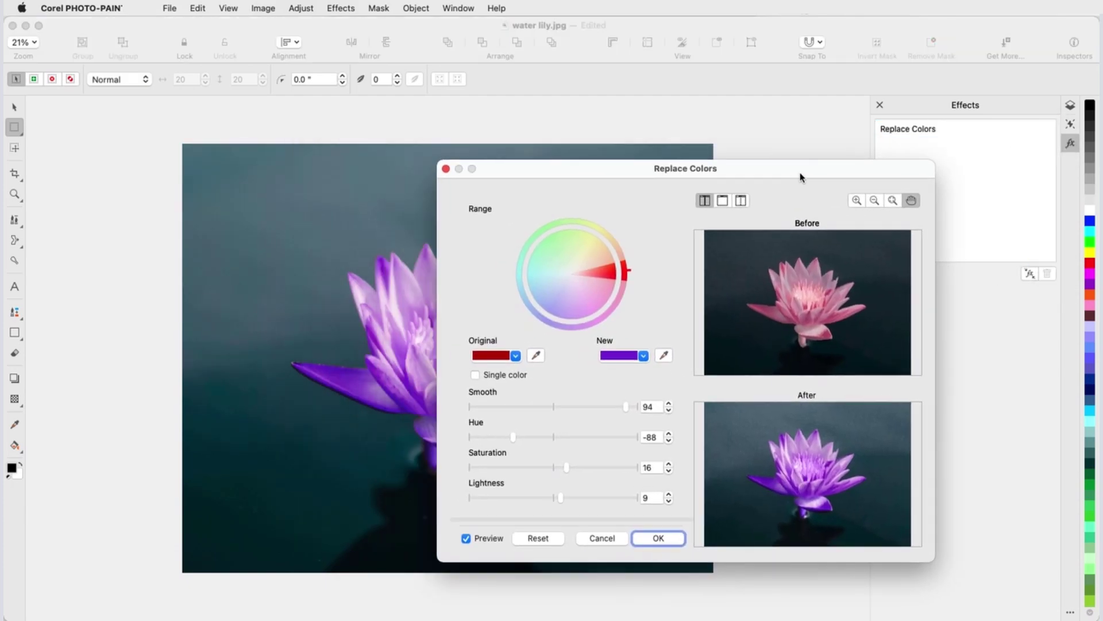
pyautogui.moveTo(721, 282); pyautogui.dragTo(677, 346)
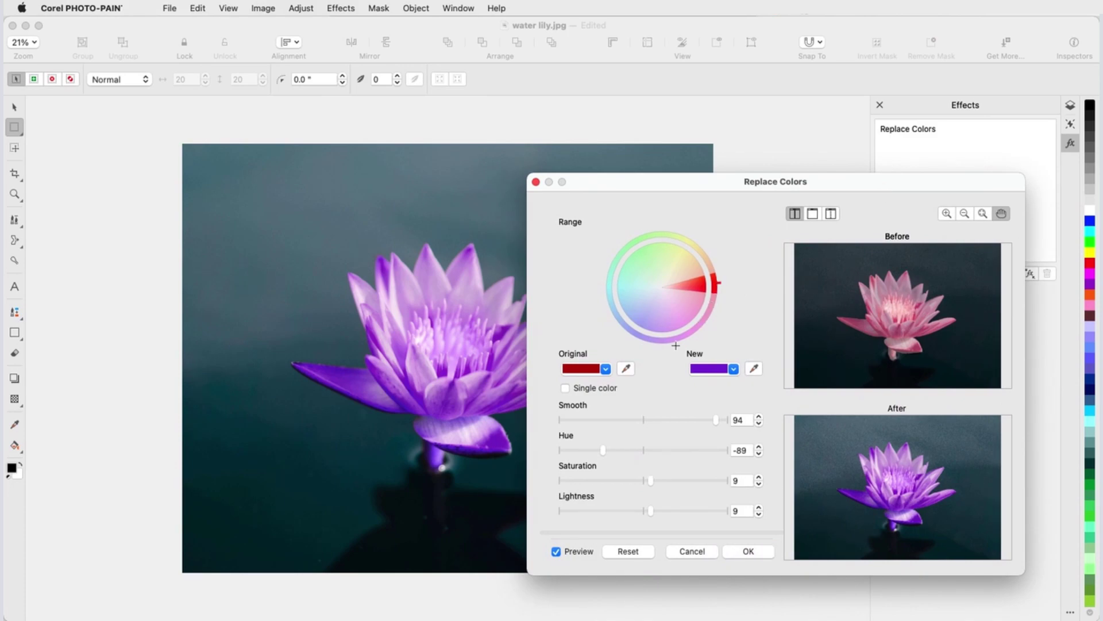
pyautogui.click(609, 293)
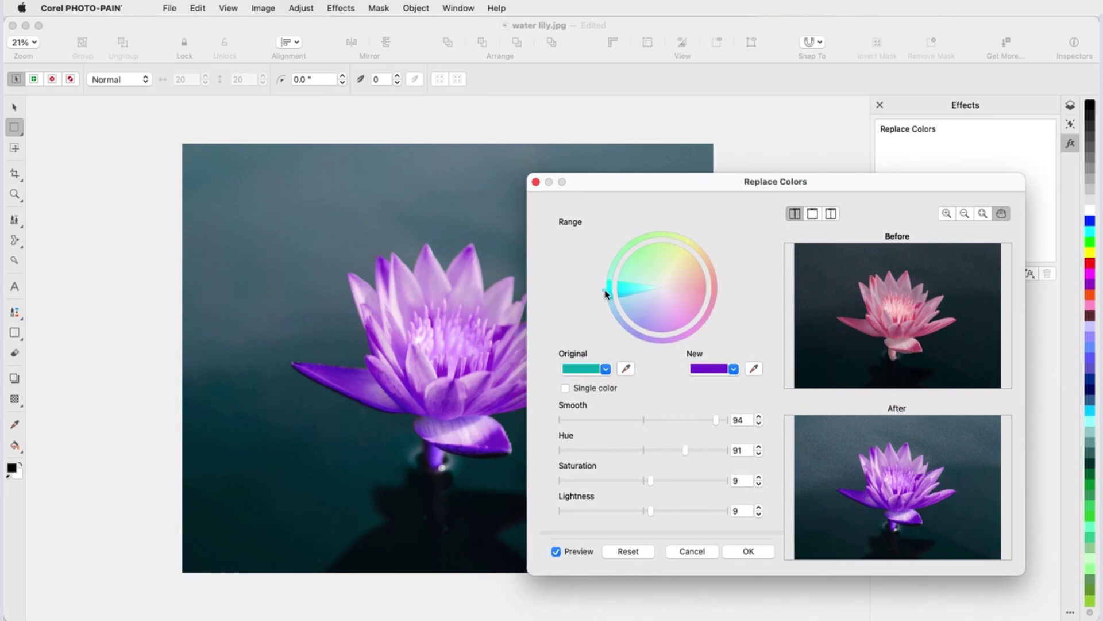
pyautogui.click(747, 552)
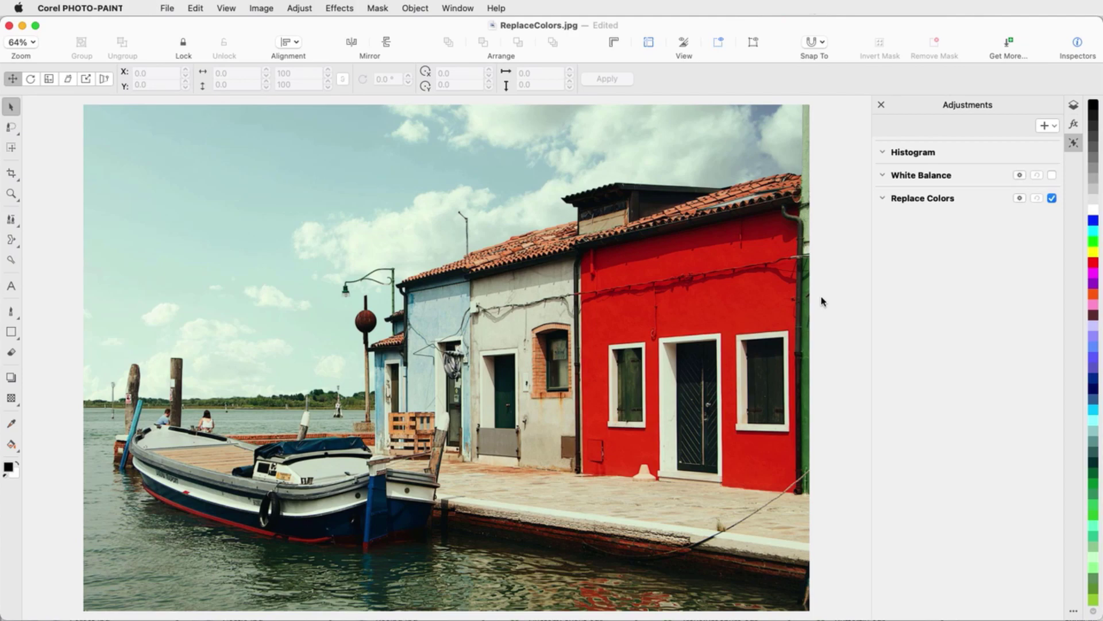
# Step: Switch the harbour photo's Replace Colors to Local Adjustment Mode from its gear menu
pyautogui.click(885, 200)
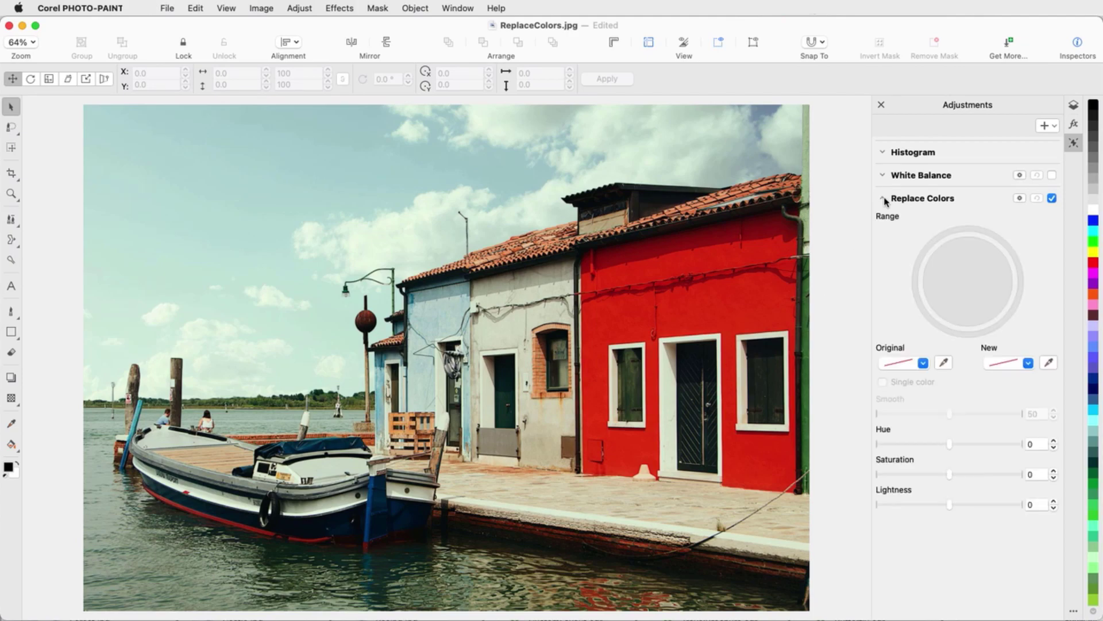
pyautogui.click(1022, 200)
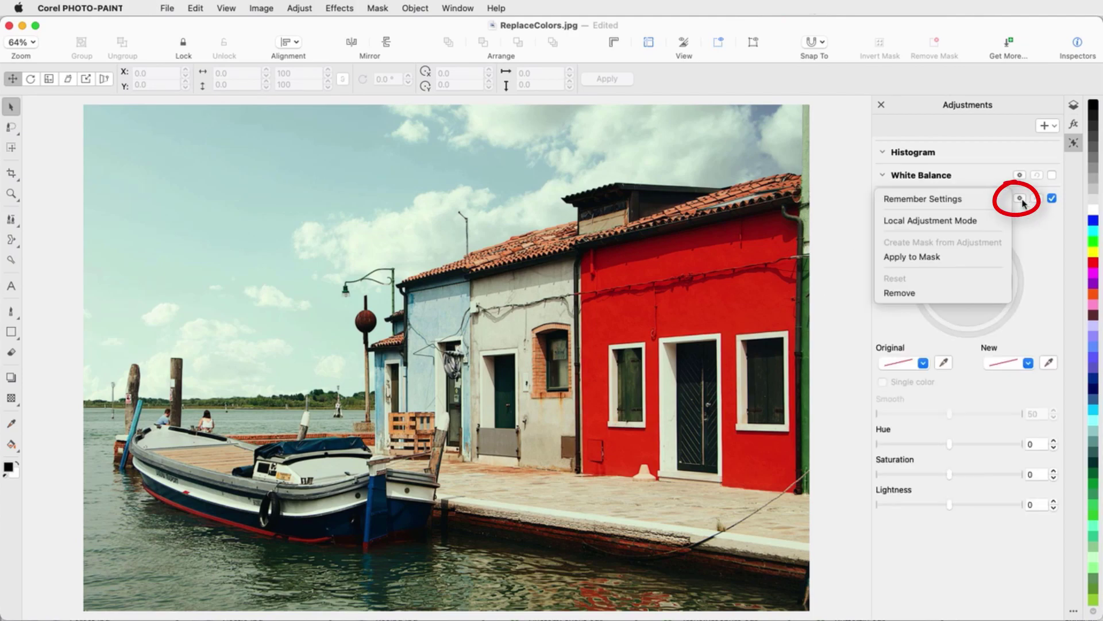
pyautogui.click(1000, 224)
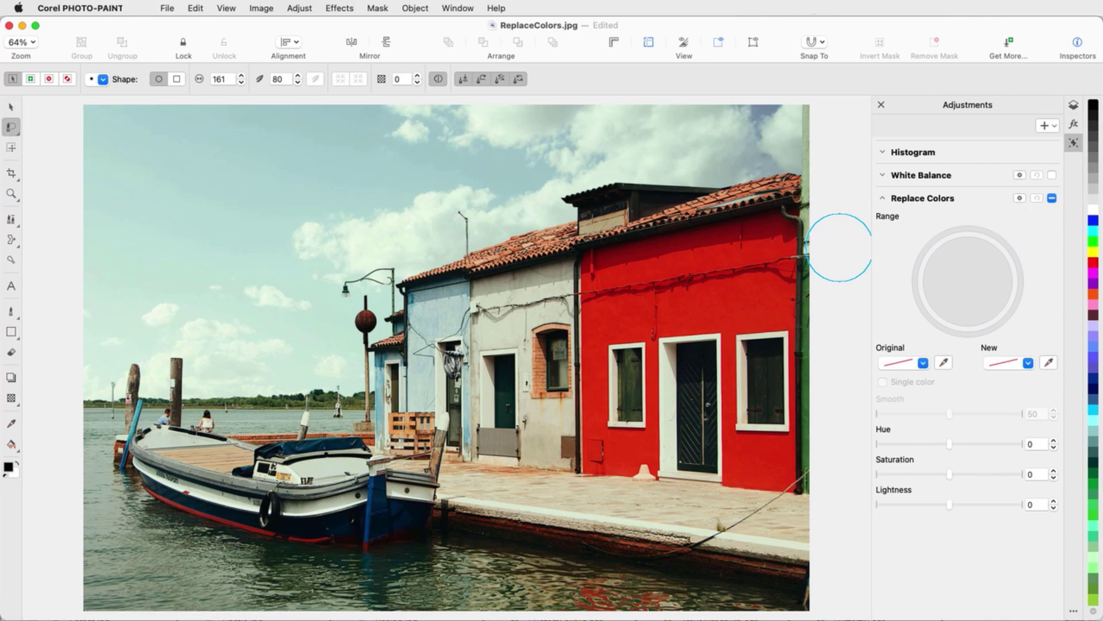
# Step: Sample the facade red, choose purple as New, and paint the front wall with nib 142
pyautogui.click(948, 368)
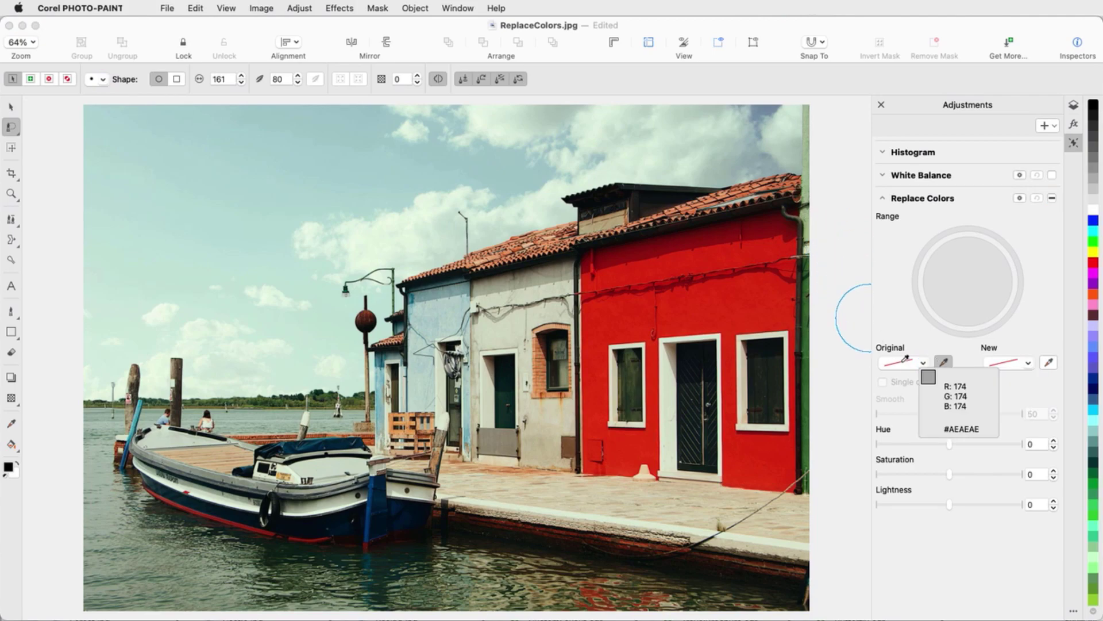
pyautogui.click(722, 305)
pyautogui.click(1030, 367)
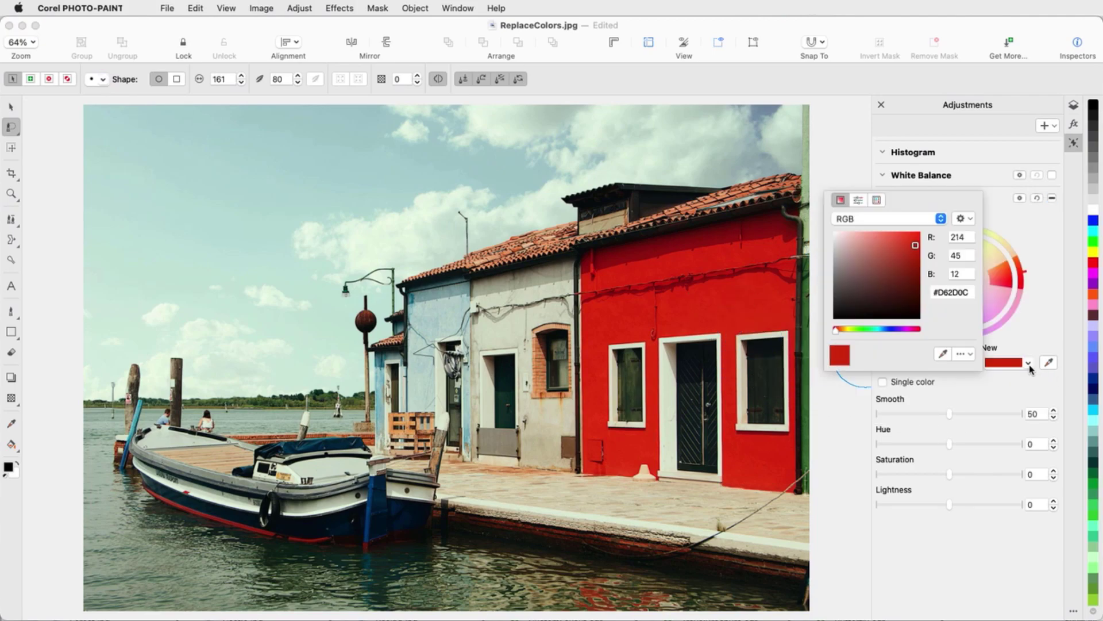
pyautogui.click(897, 328)
pyautogui.click(898, 239)
pyautogui.click(820, 263)
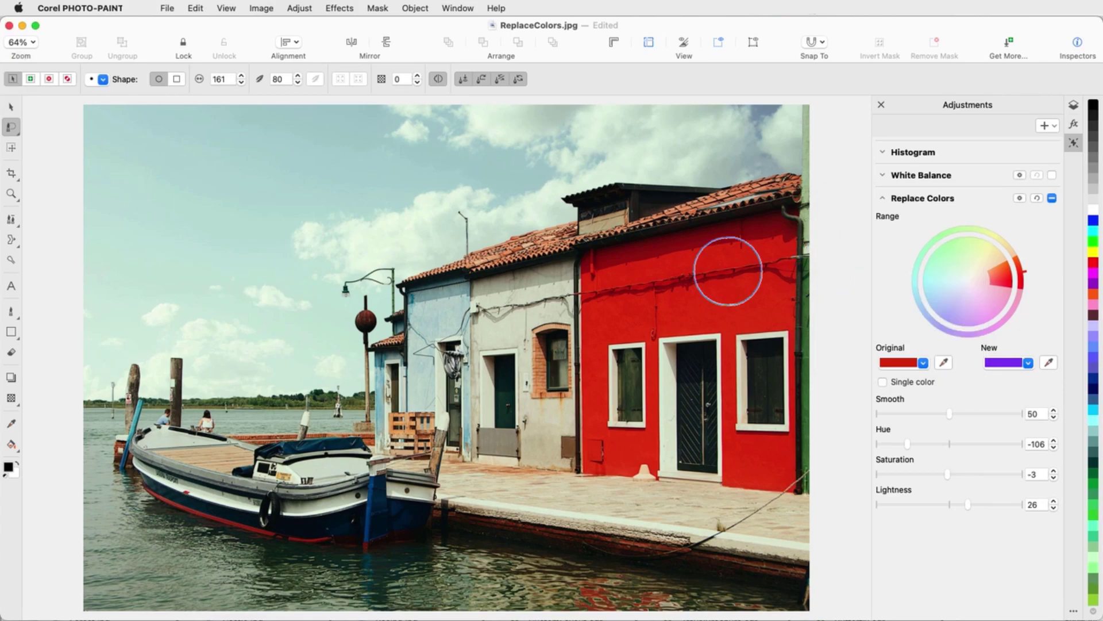
pyautogui.keyDown('shift'); pyautogui.moveTo(729, 272); pyautogui.dragTo(728, 296); pyautogui.keyUp('shift')
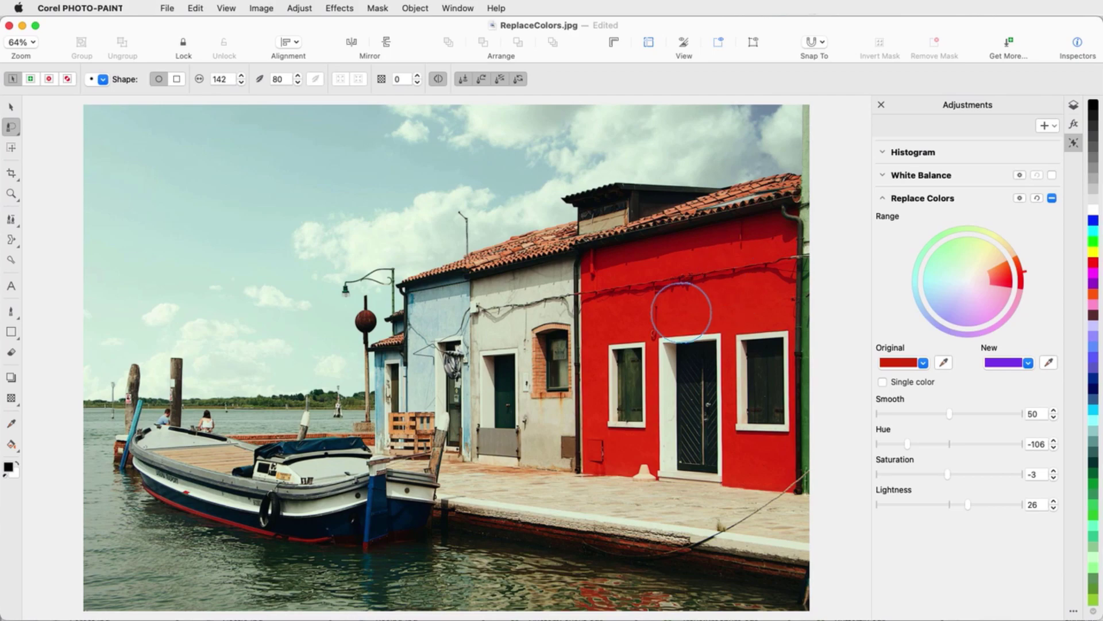
pyautogui.moveTo(610, 263)
pyautogui.mouseDown()
pyautogui.moveTo(630, 458)
pyautogui.moveTo(640, 296)
pyautogui.moveTo(715, 238)
pyautogui.moveTo(765, 258)
pyautogui.moveTo(707, 327)
pyautogui.moveTo(715, 424)
pyautogui.moveTo(768, 399)
pyautogui.moveTo(743, 290)
pyautogui.moveTo(704, 305)
pyautogui.mouseUp()
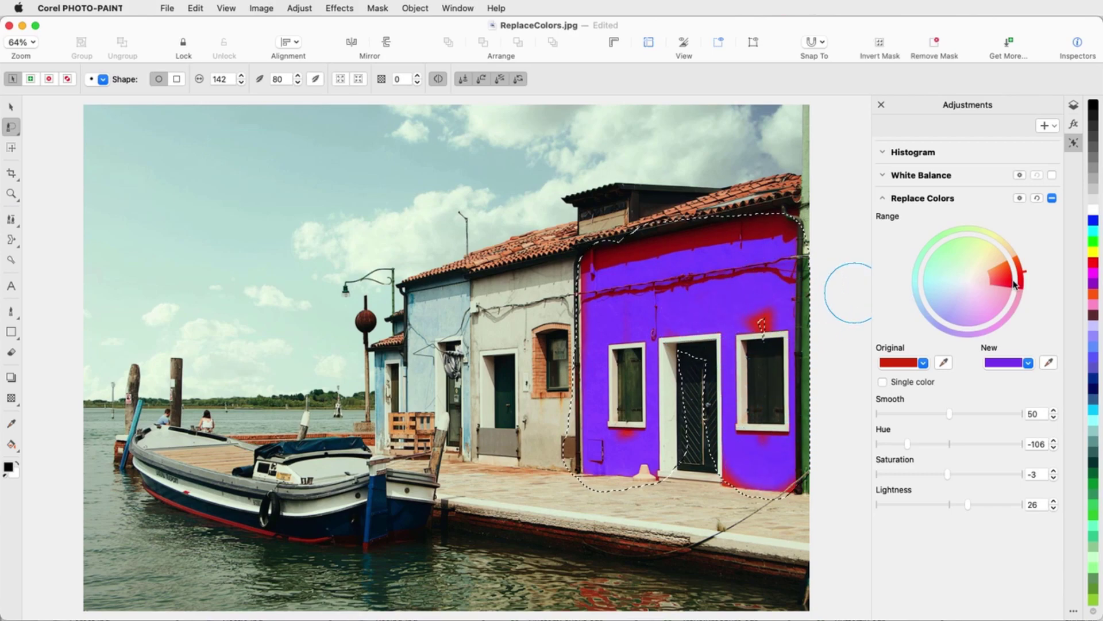
# Step: Widen the red wedge, set Smooth 84, Saturation 38, Lightness -19, and compare off/on
pyautogui.moveTo(985, 287); pyautogui.dragTo(984, 287)
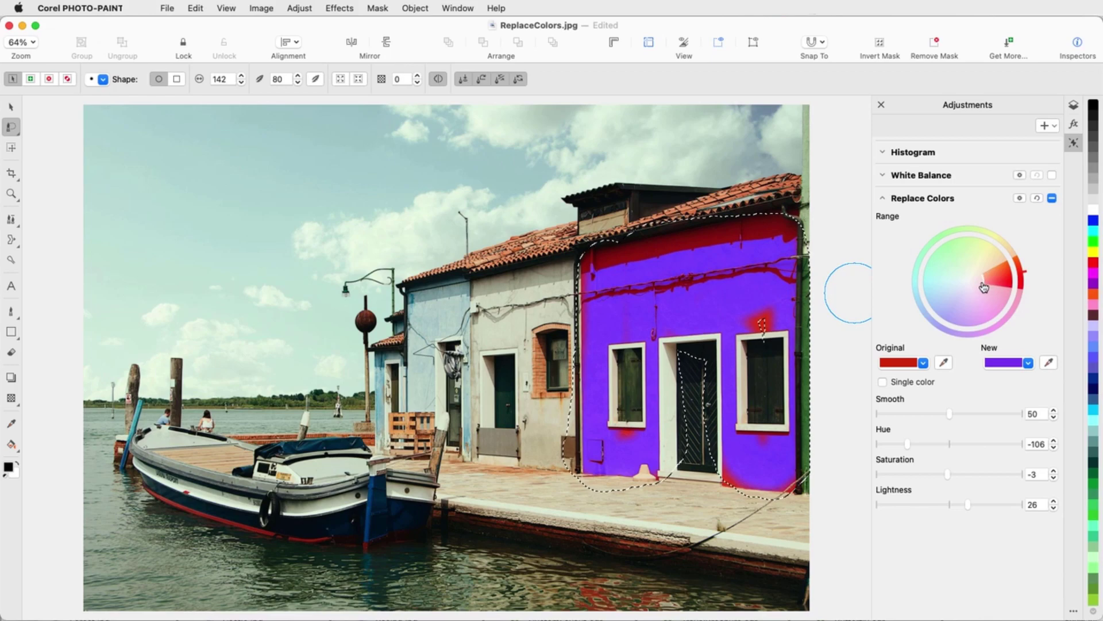
pyautogui.click(997, 414)
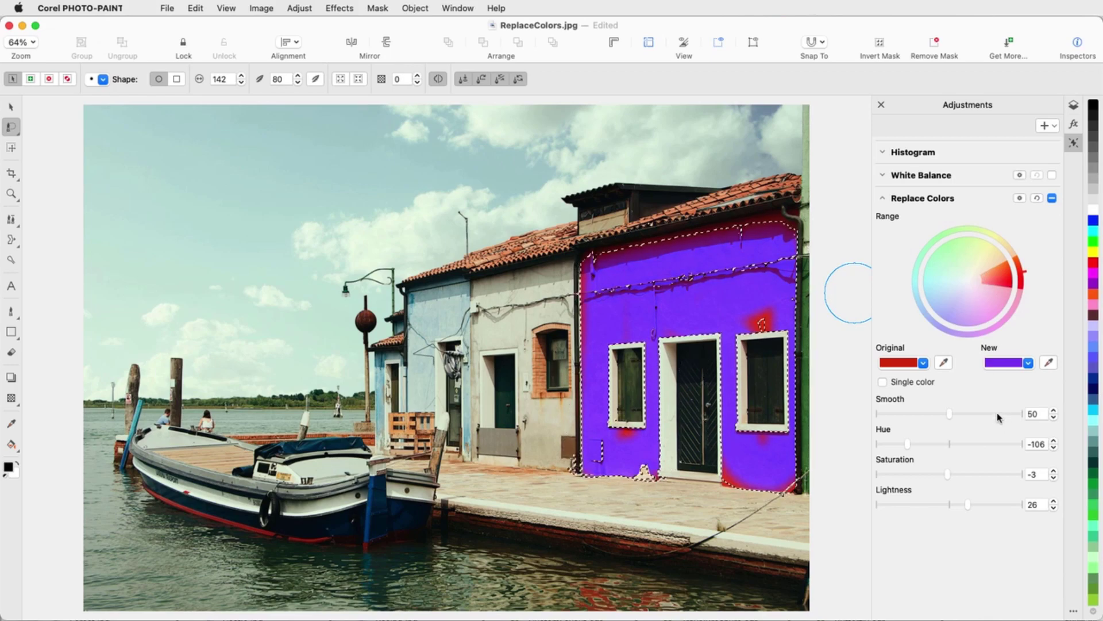
pyautogui.click(977, 474)
pyautogui.moveTo(968, 504); pyautogui.dragTo(936, 508)
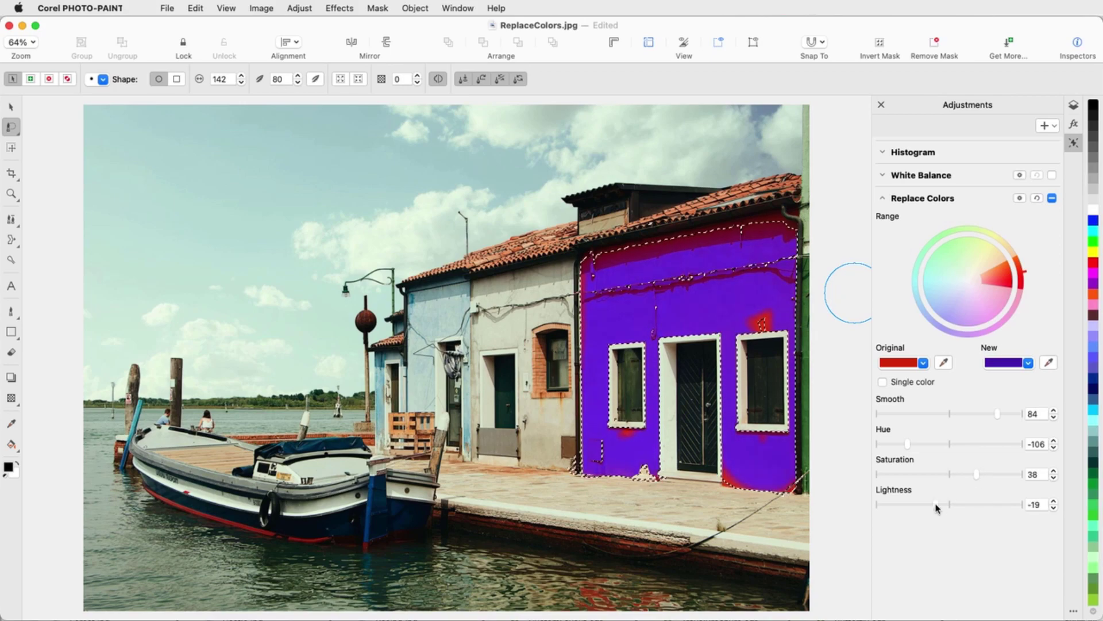
pyautogui.click(1052, 199)
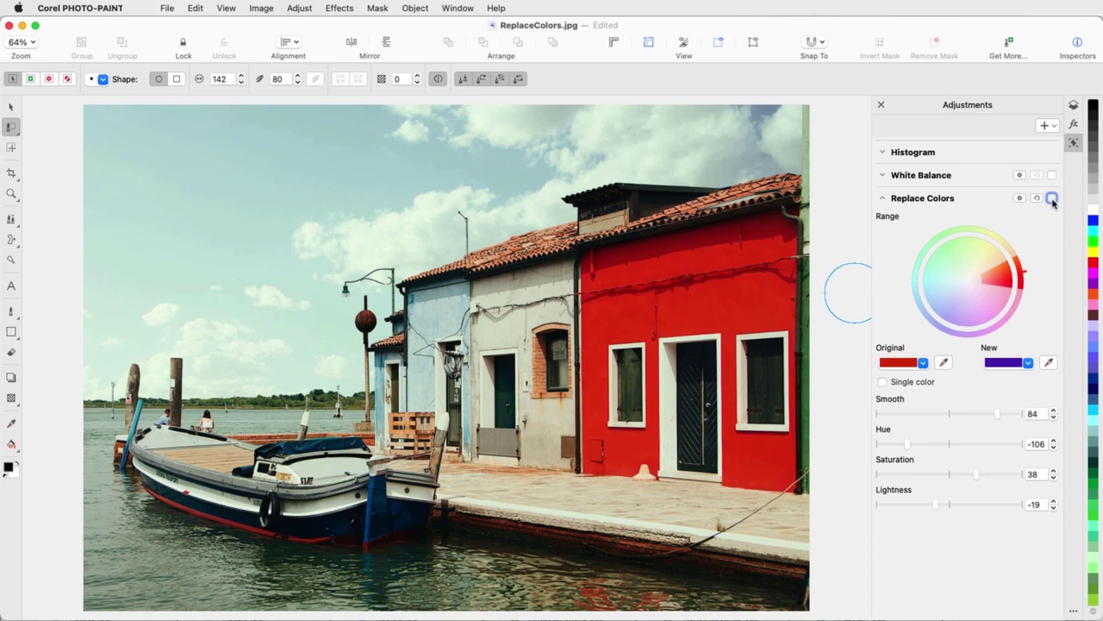
pyautogui.click(1052, 199)
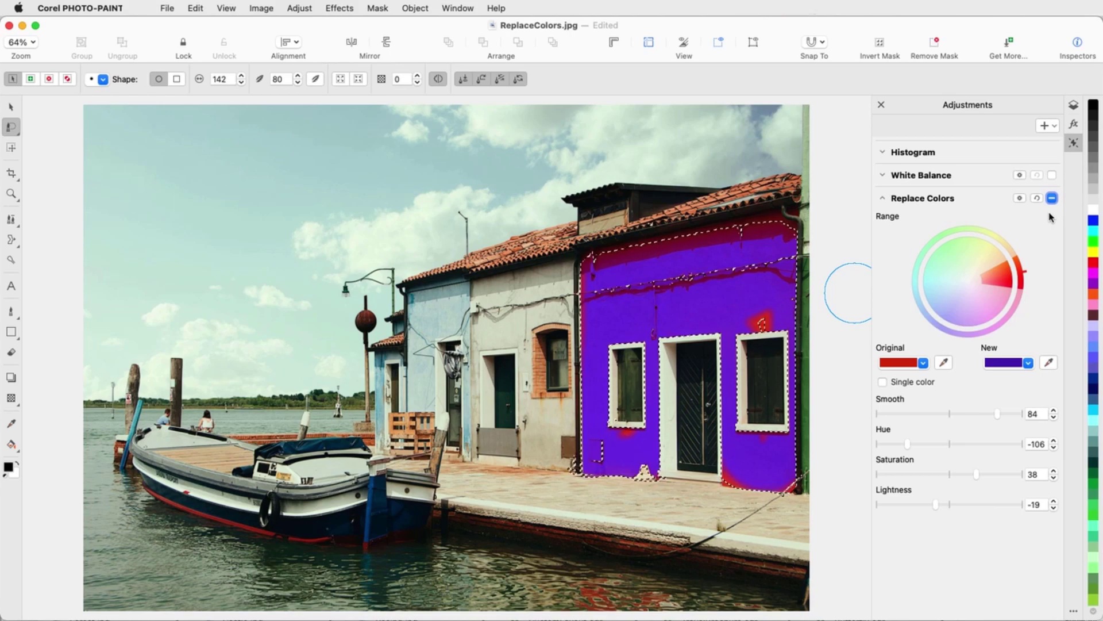
# Step: Hide the mask marquee and add the right wall's leftover red spots to the mask
pyautogui.click(376, 9)
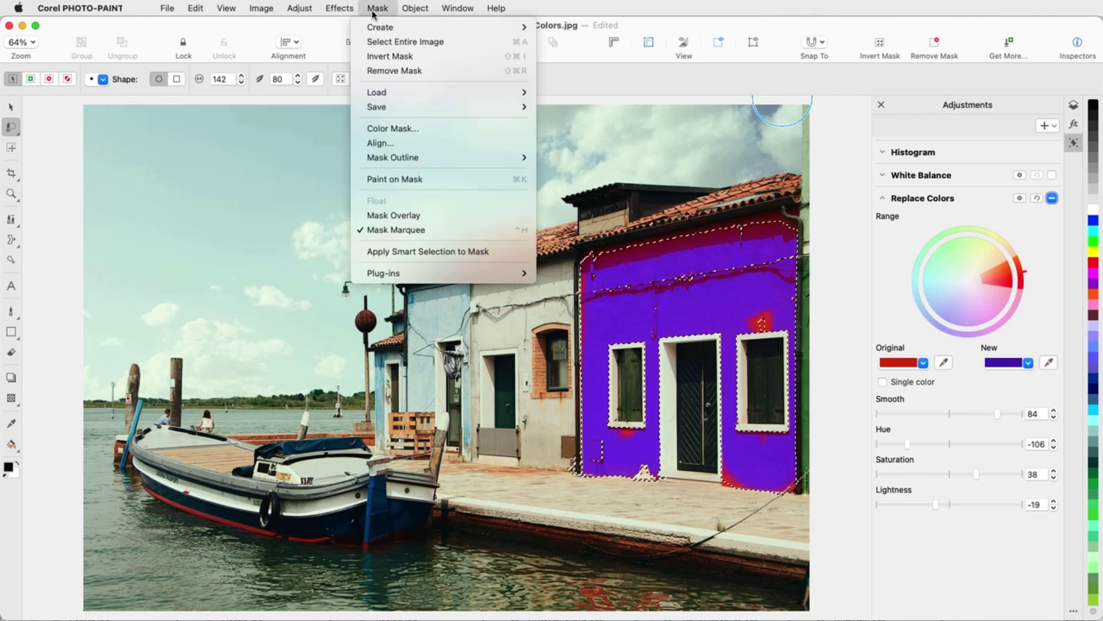
pyautogui.click(418, 236)
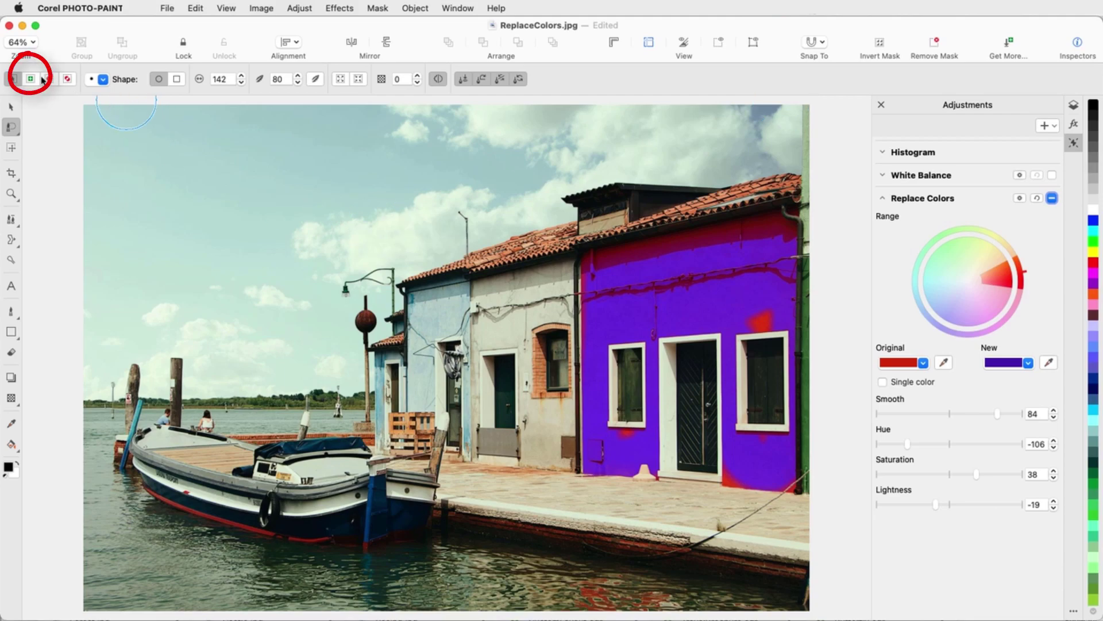
pyautogui.click(30, 79)
pyautogui.moveTo(599, 247); pyautogui.dragTo(732, 466)
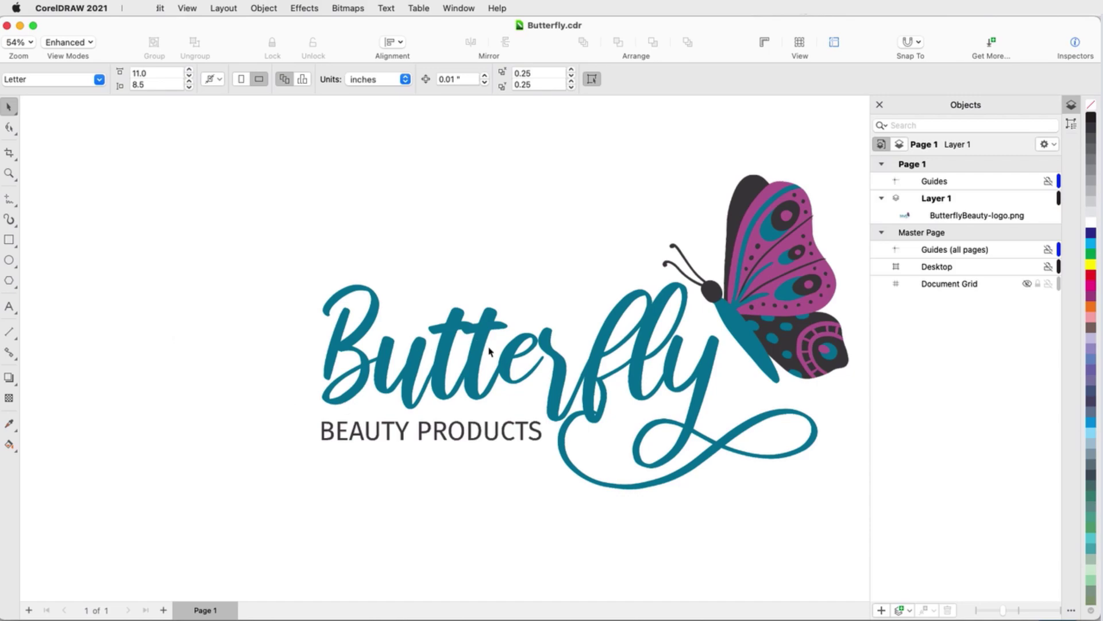
# Step: Select the butterfly logo image and open the Effects menu
pyautogui.click(478, 361)
pyautogui.click(311, 10)
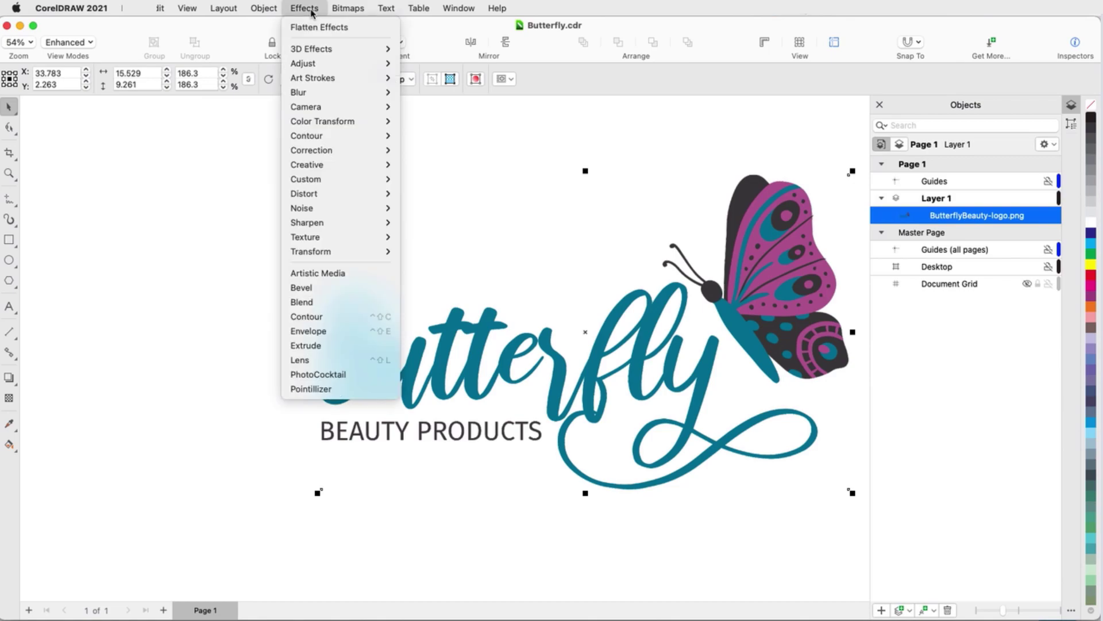
pyautogui.moveTo(304, 63)
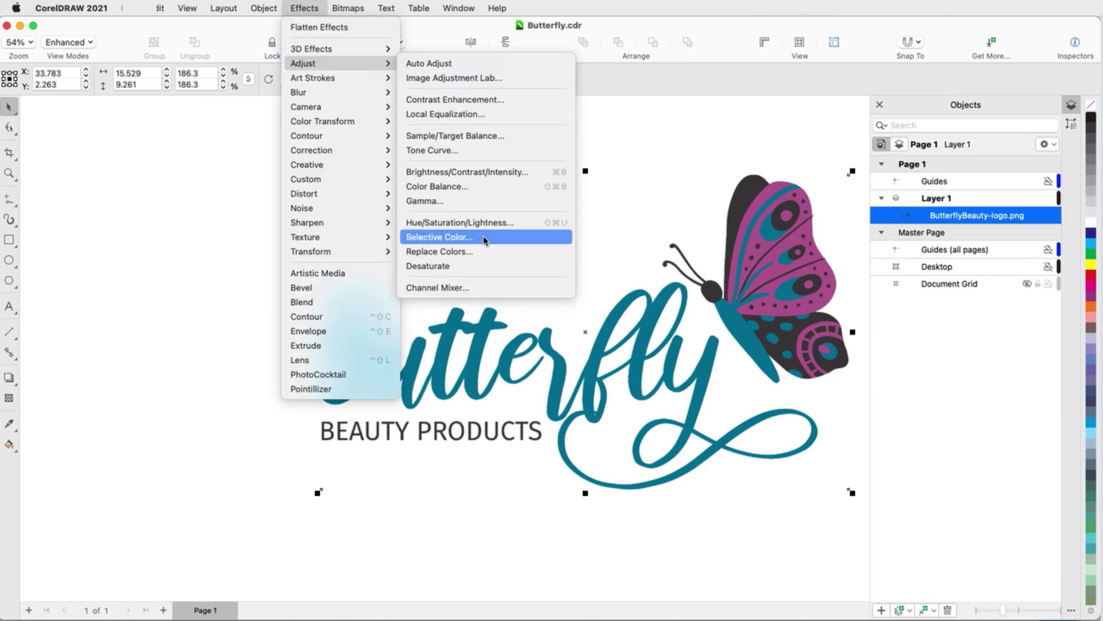
# Step: Open Replace Colors, move the dialog aside, and zoom and pan the previews to the butterfly
pyautogui.click(483, 253)
pyautogui.moveTo(230, 91); pyautogui.dragTo(173, 60)
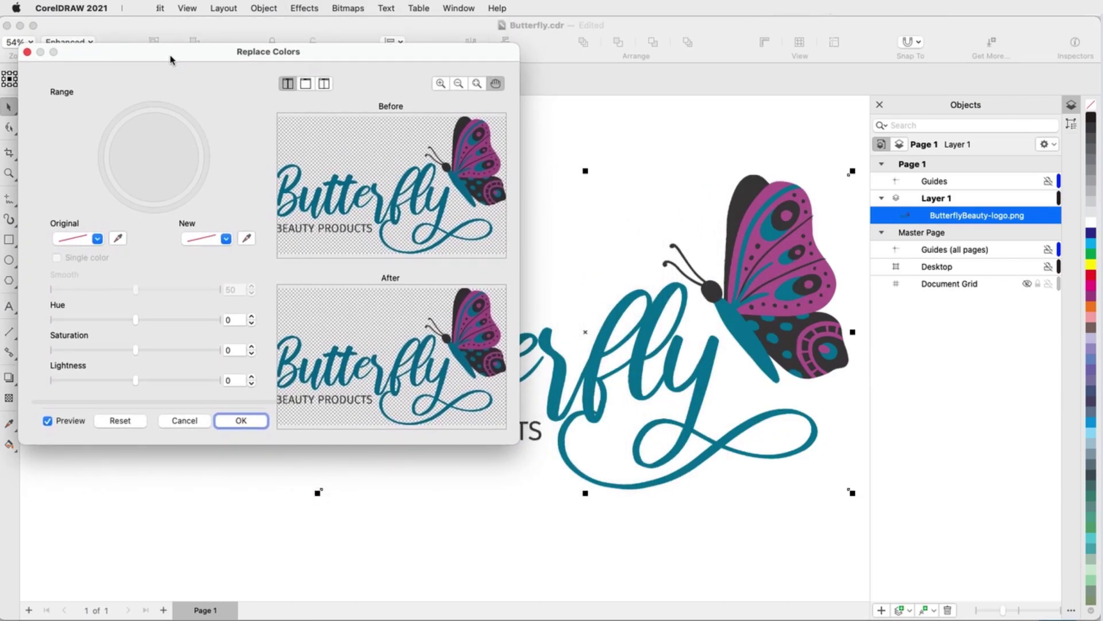
pyautogui.click(471, 164)
pyautogui.click(496, 83)
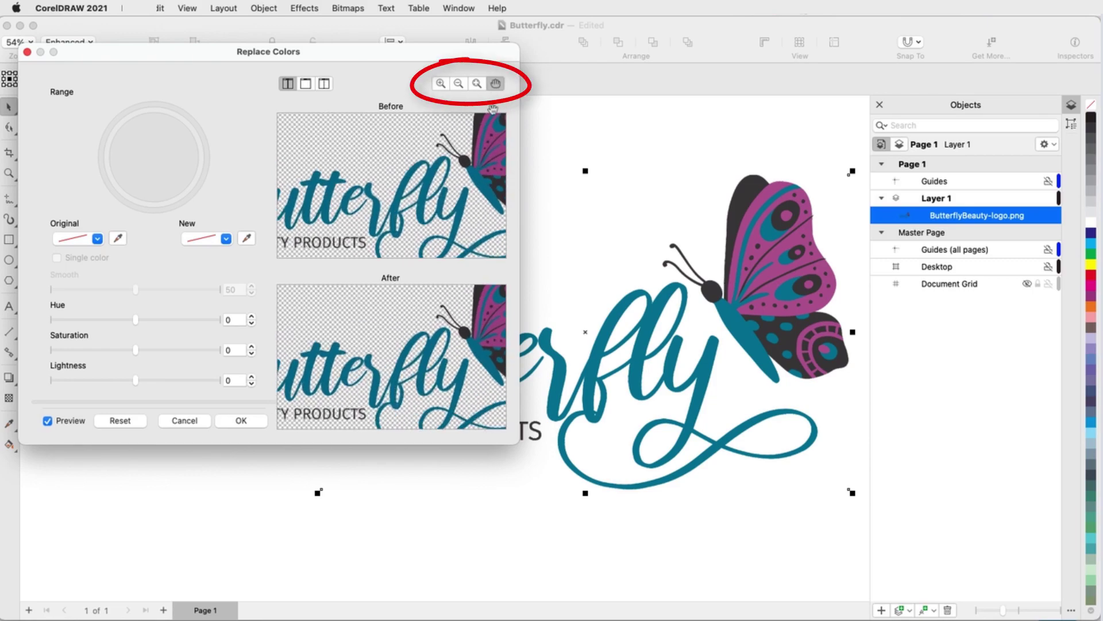
pyautogui.moveTo(496, 161); pyautogui.dragTo(409, 178)
pyautogui.moveTo(339, 177); pyautogui.dragTo(381, 189)
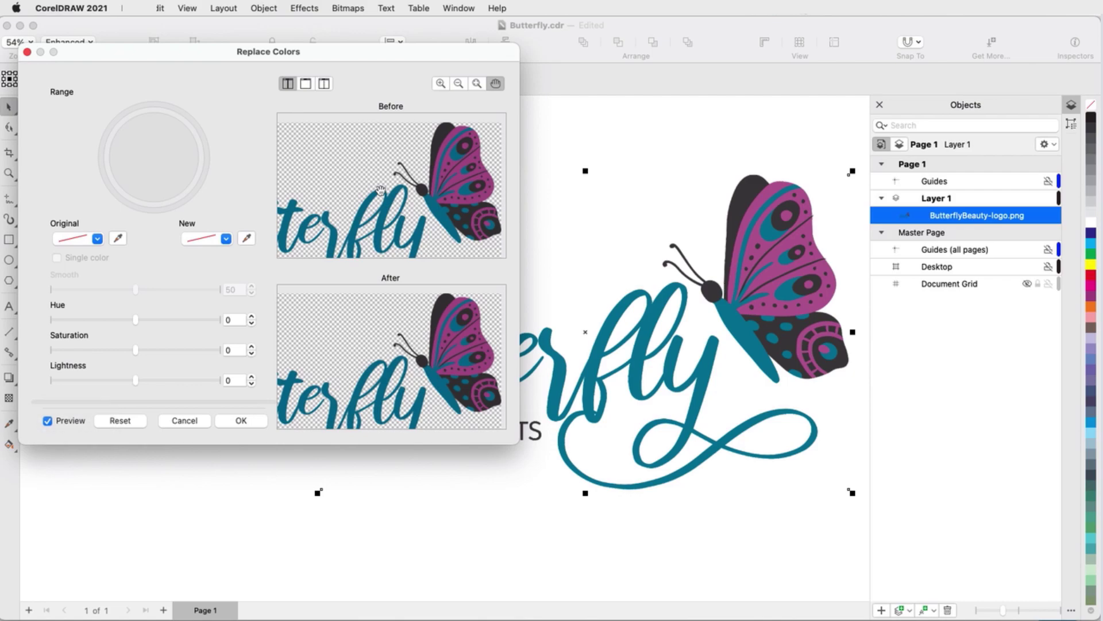
# Step: Replace the sampled teal with pink (hue 100, saturation -33, lightness 54), single color only
pyautogui.click(118, 239)
pyautogui.click(619, 328)
pyautogui.click(226, 238)
pyautogui.click(263, 389)
pyautogui.moveTo(275, 306); pyautogui.dragTo(235, 301)
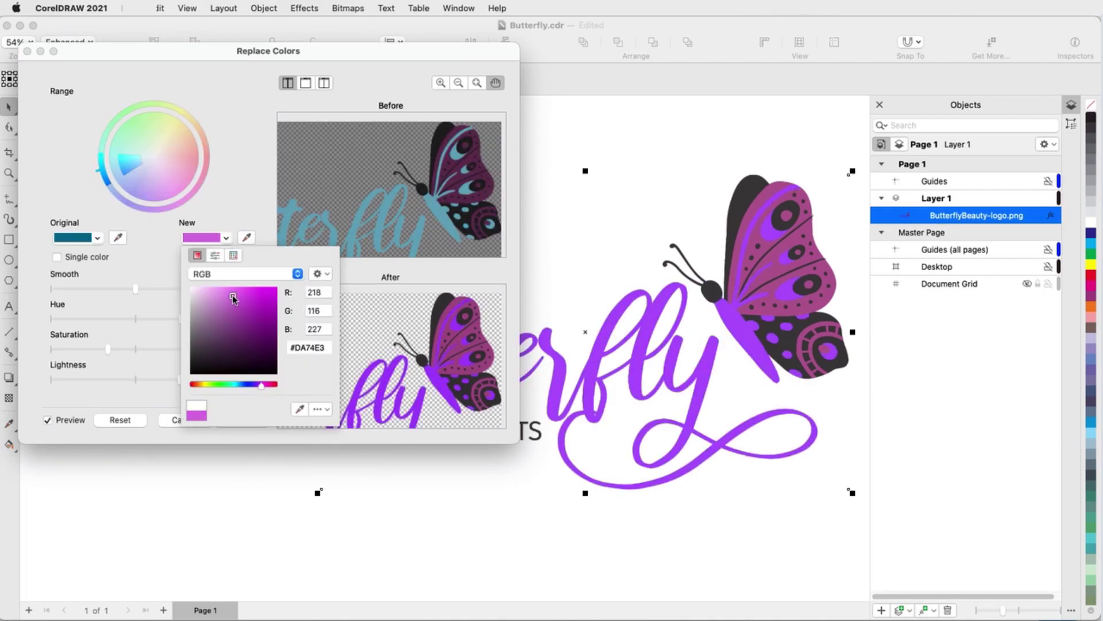
pyautogui.click(170, 338)
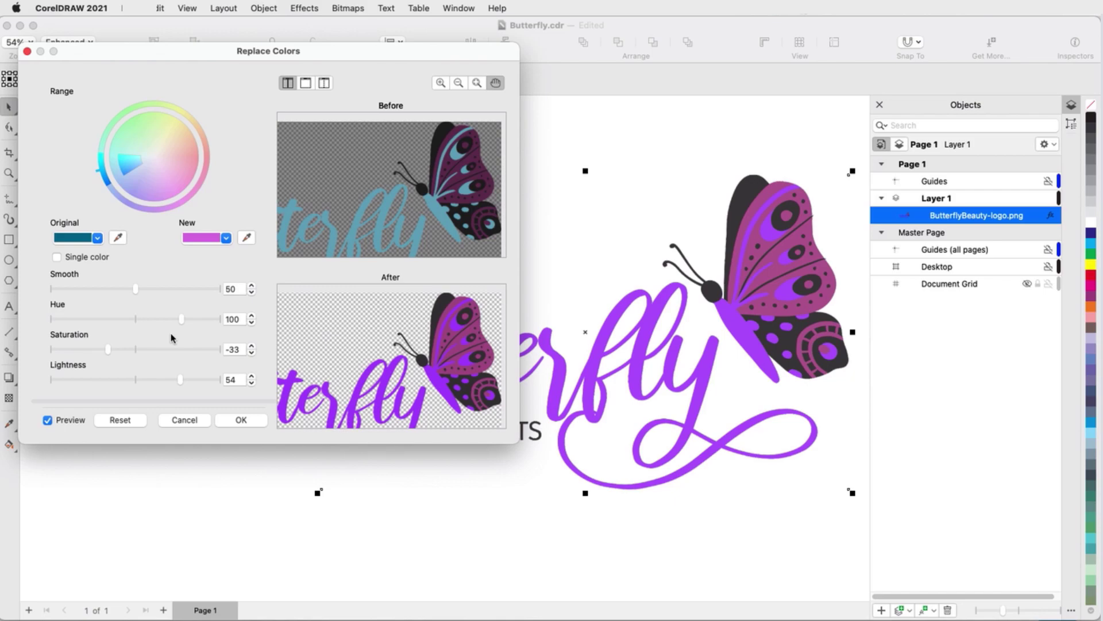
pyautogui.click(57, 257)
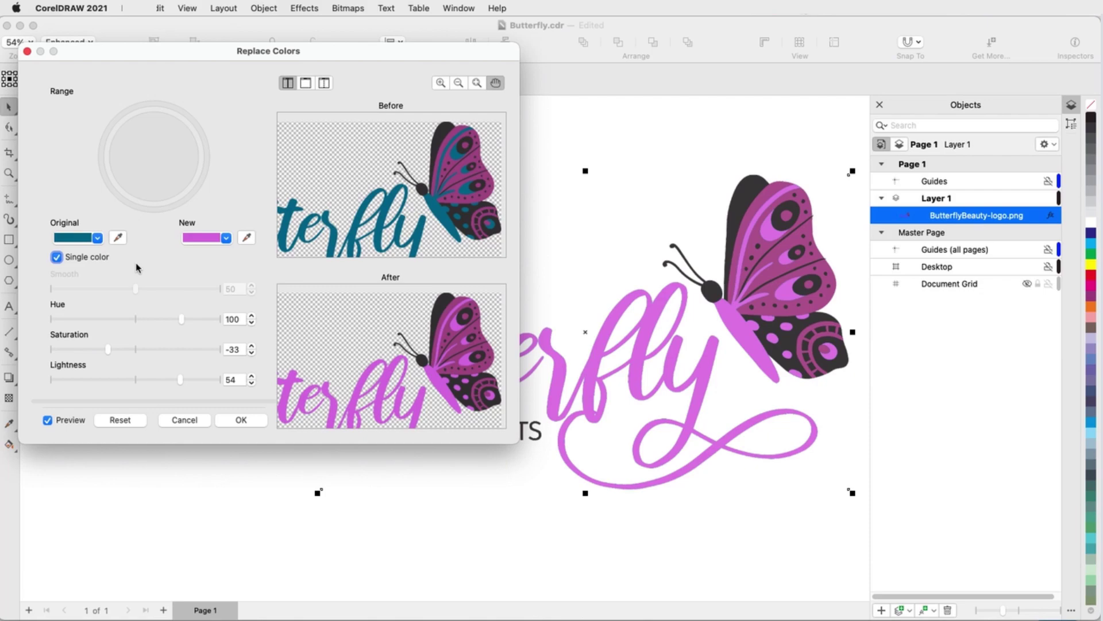
# Step: Apply the pink replacement, then toggle the Replace Colors effect off and on in the logo's fx list
pyautogui.click(235, 422)
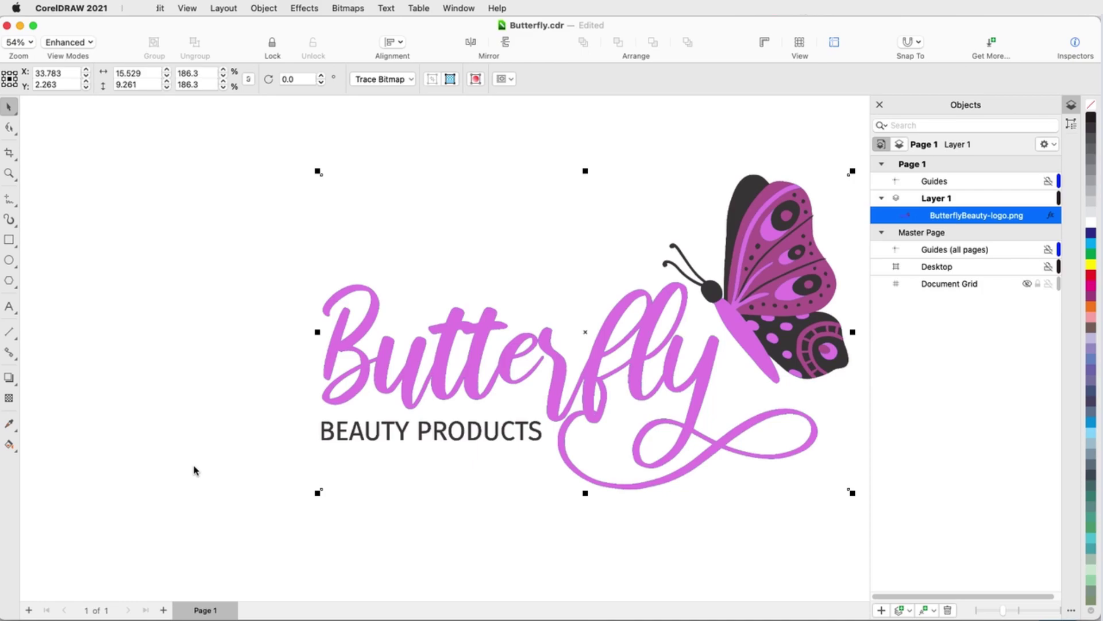
pyautogui.click(1072, 126)
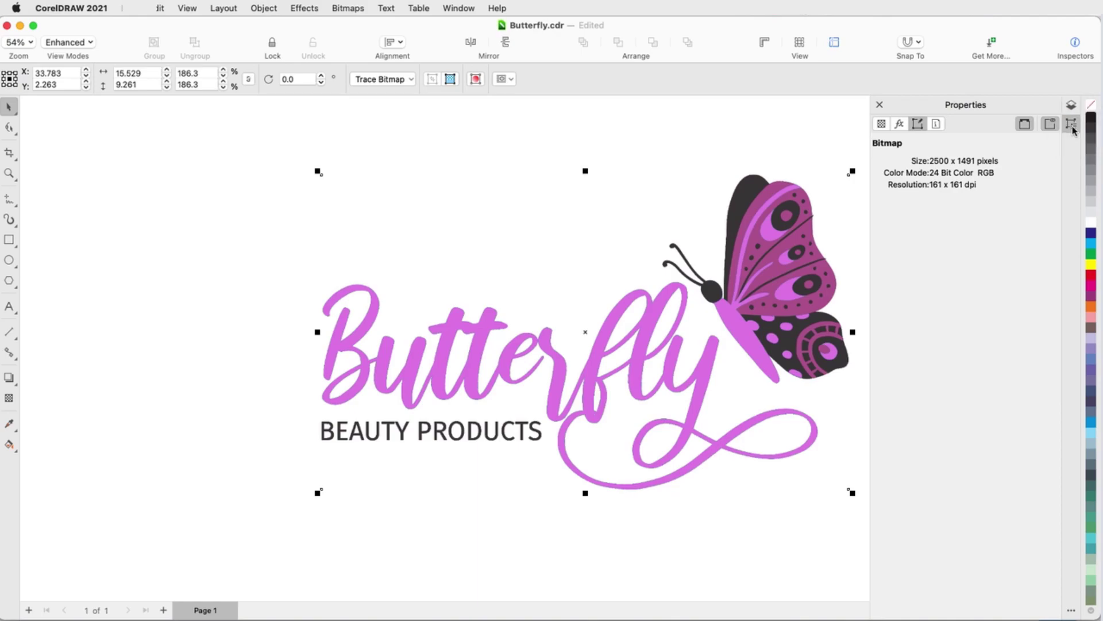
pyautogui.click(900, 123)
pyautogui.click(1049, 168)
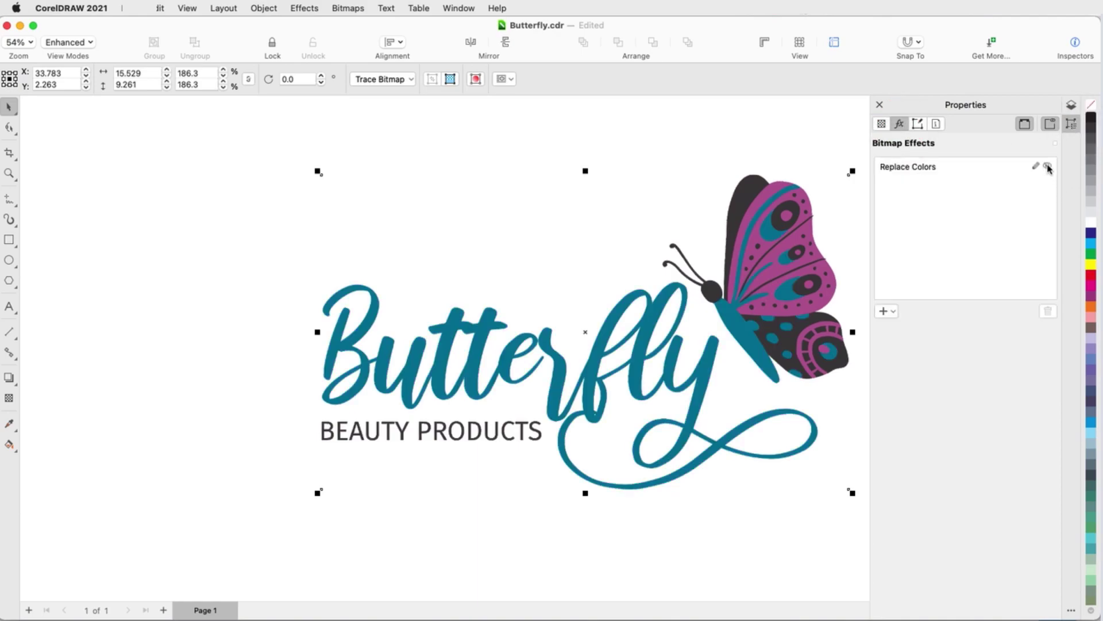
pyautogui.click(1048, 169)
# Step: Edit the Replace Colors effect to a green replacement, then dismiss the add-effects list
pyautogui.click(1035, 167)
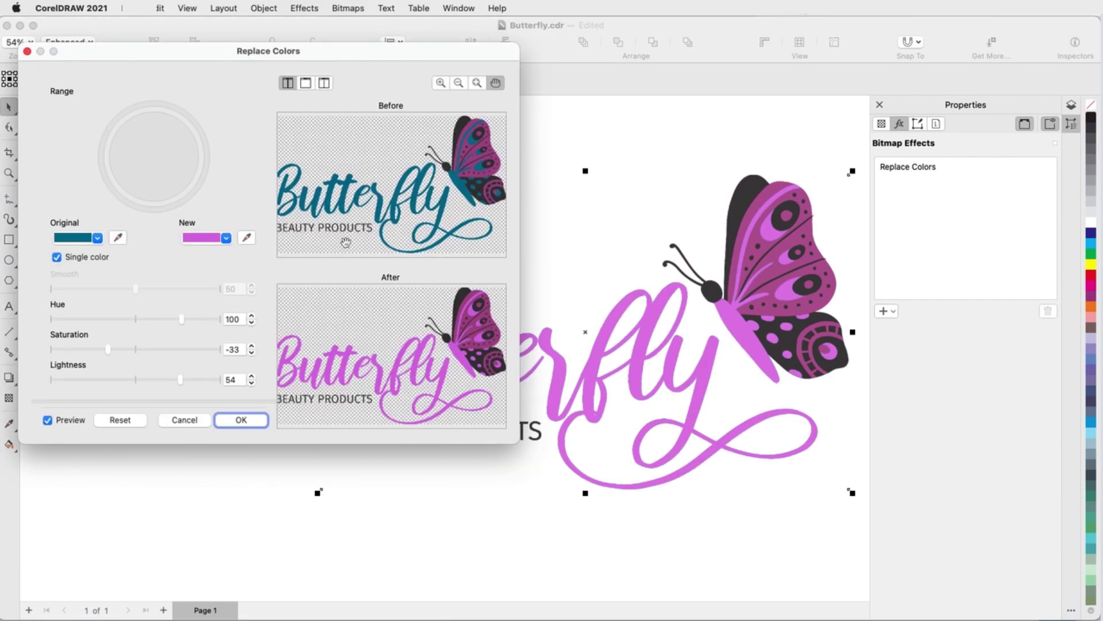
pyautogui.click(241, 419)
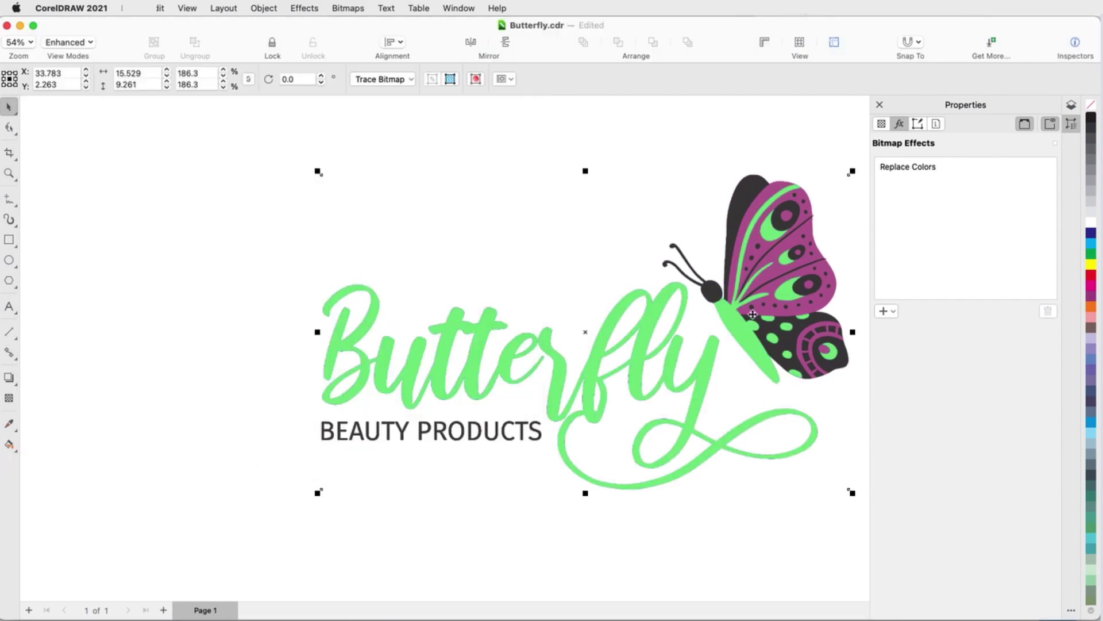
pyautogui.click(899, 167)
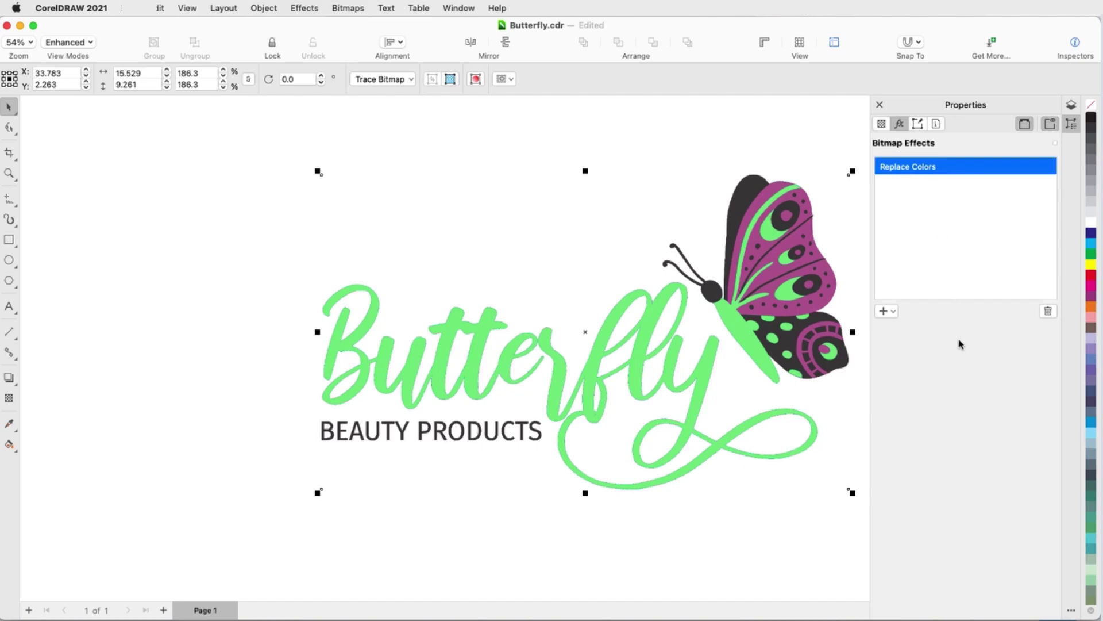
pyautogui.click(884, 311)
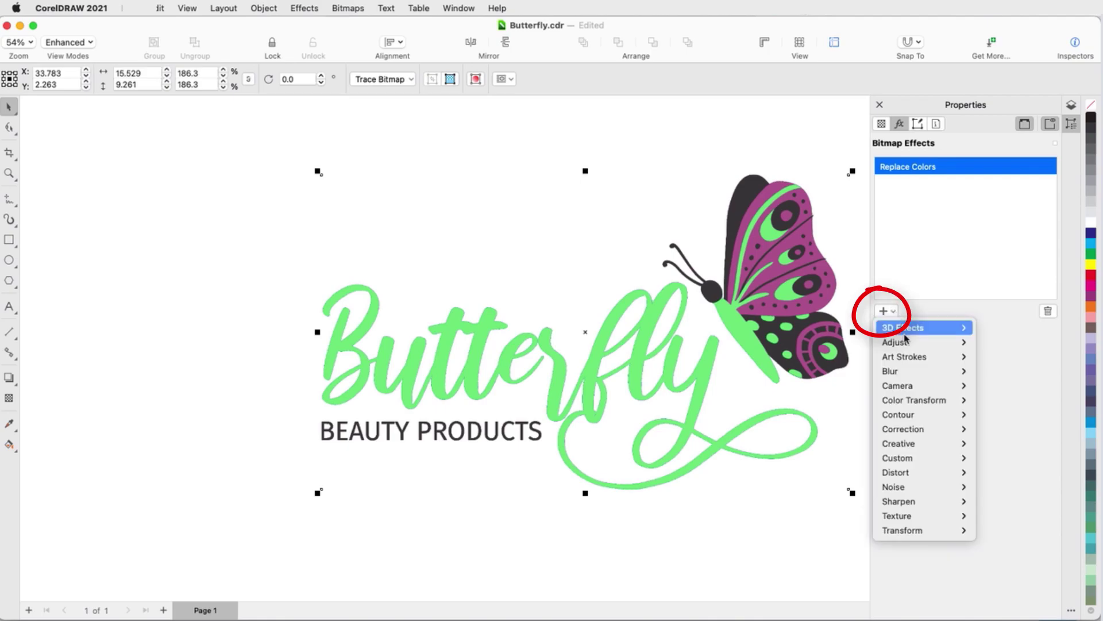
pyautogui.press('Escape')
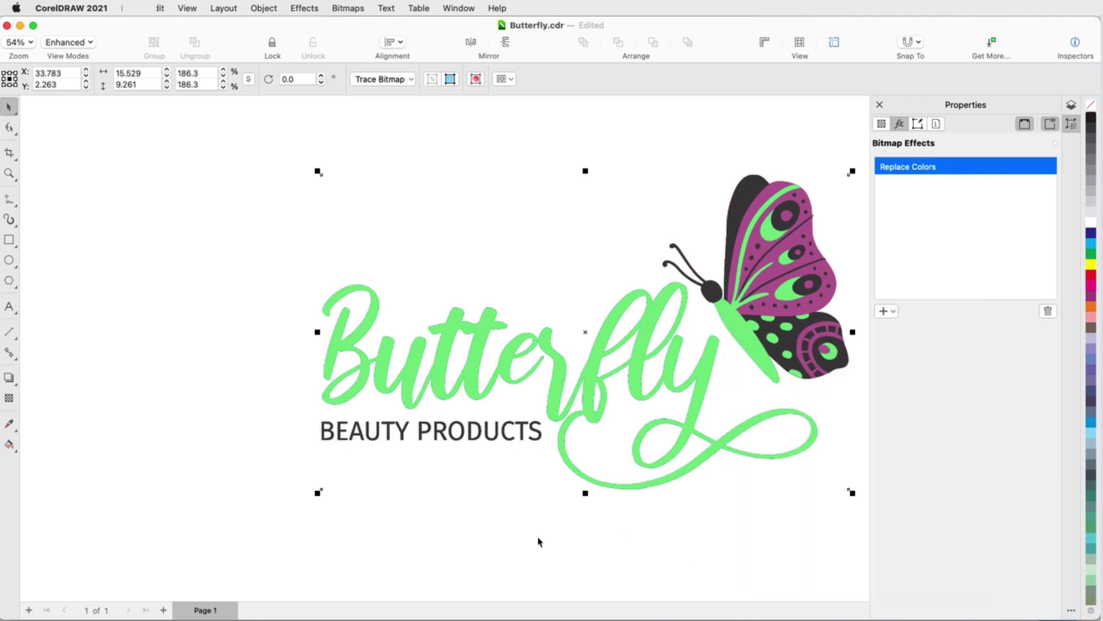